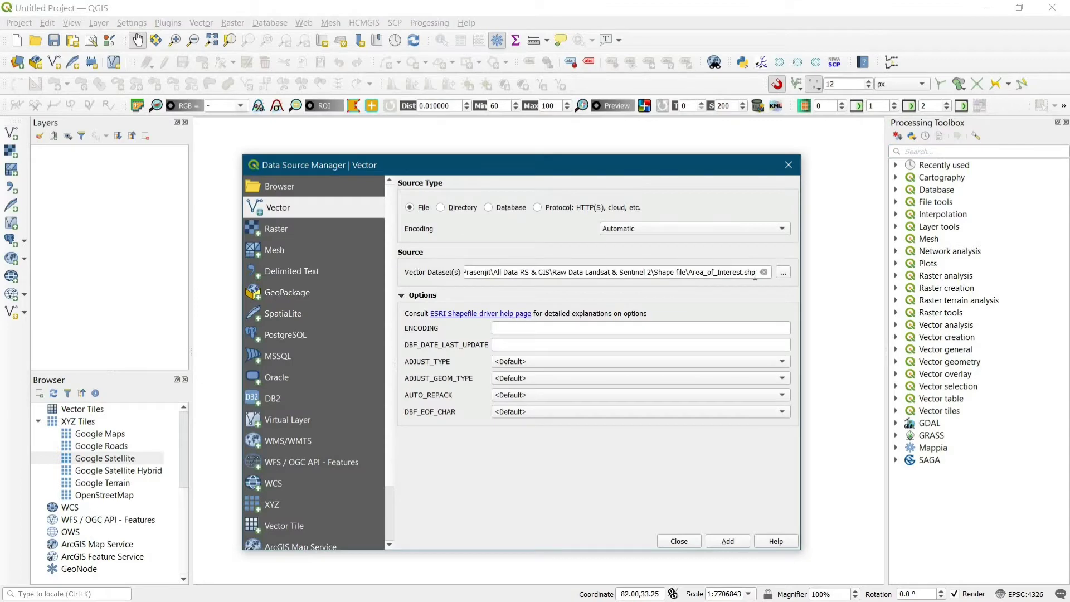
# Browse for the vector dataset in the WB folder inside All Data RS & GIS.
pyautogui.click(782, 275)
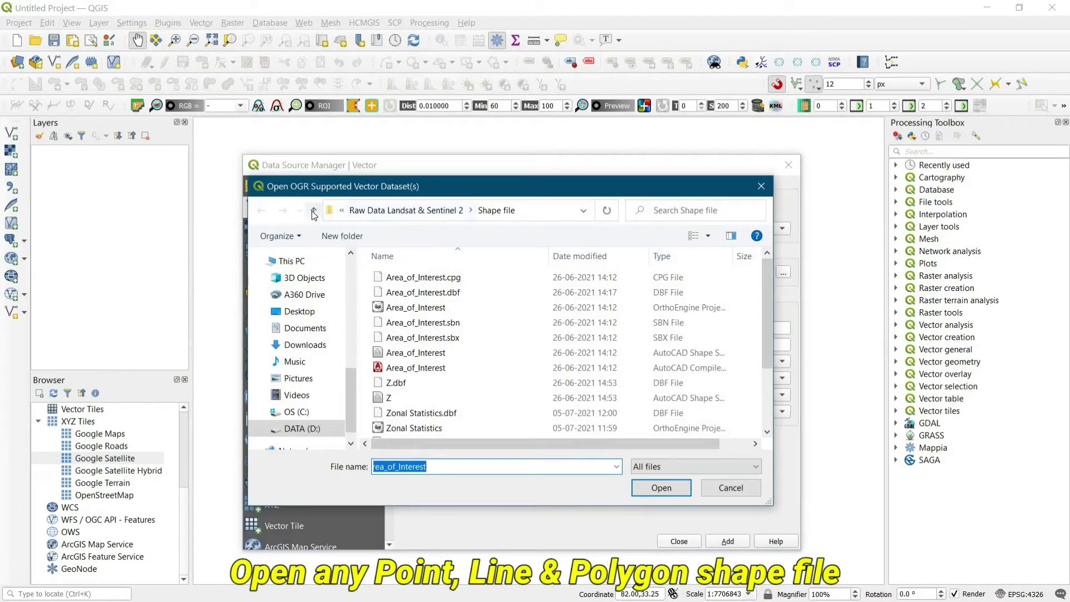
pyautogui.click(314, 211)
pyautogui.click(314, 212)
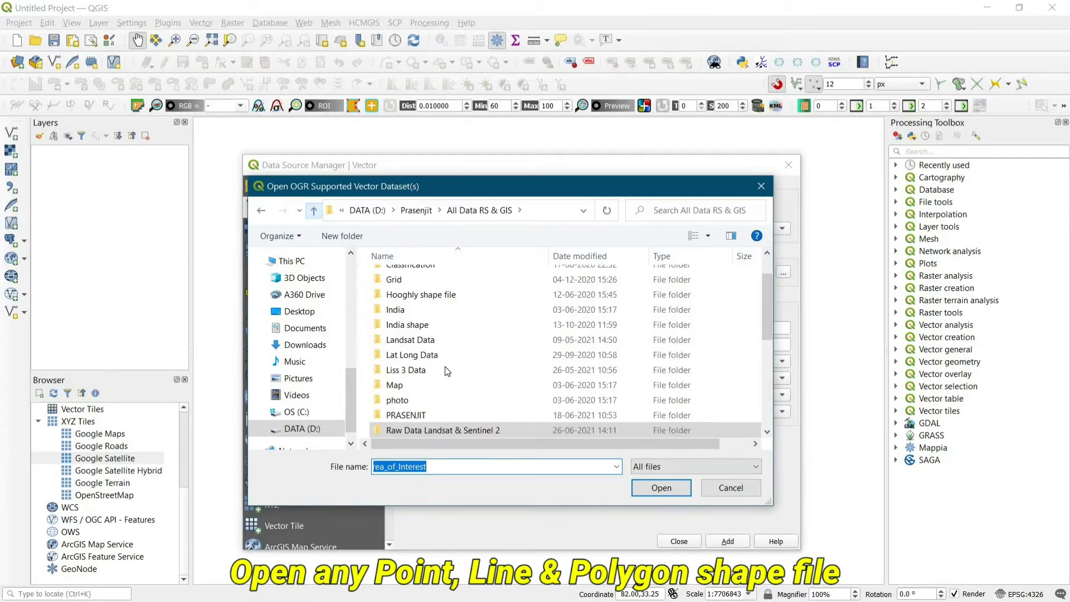
pyautogui.scroll(-5, 411, 381)
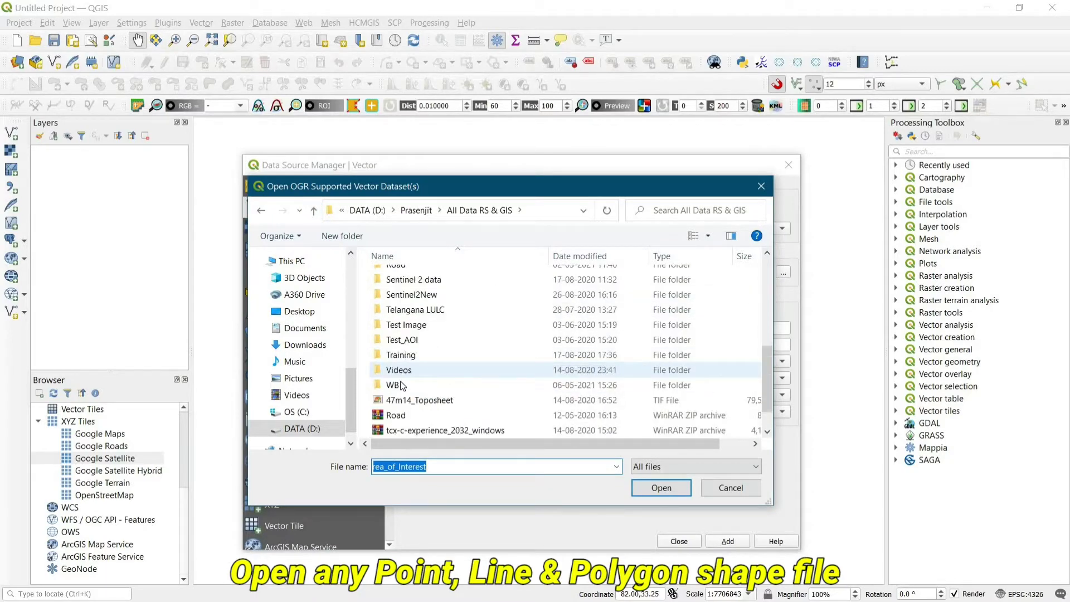
pyautogui.doubleClick(411, 385)
# Sort the WB files by type and add the West Bengal_District_Center Point shapefile to the project.
pyautogui.scroll(-5, 450, 365)
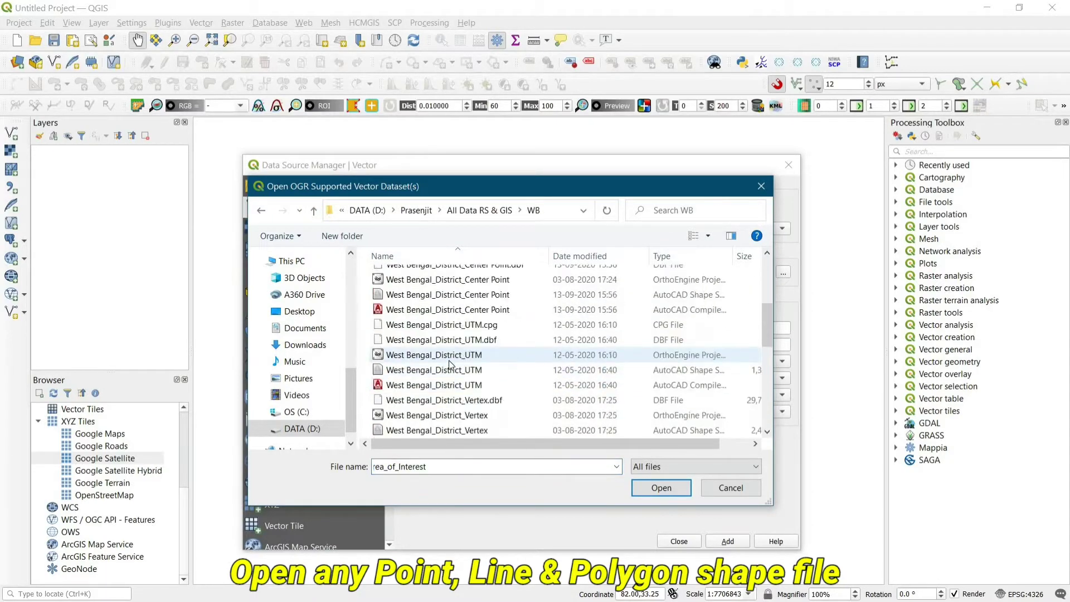
pyautogui.scroll(-6, 450, 360)
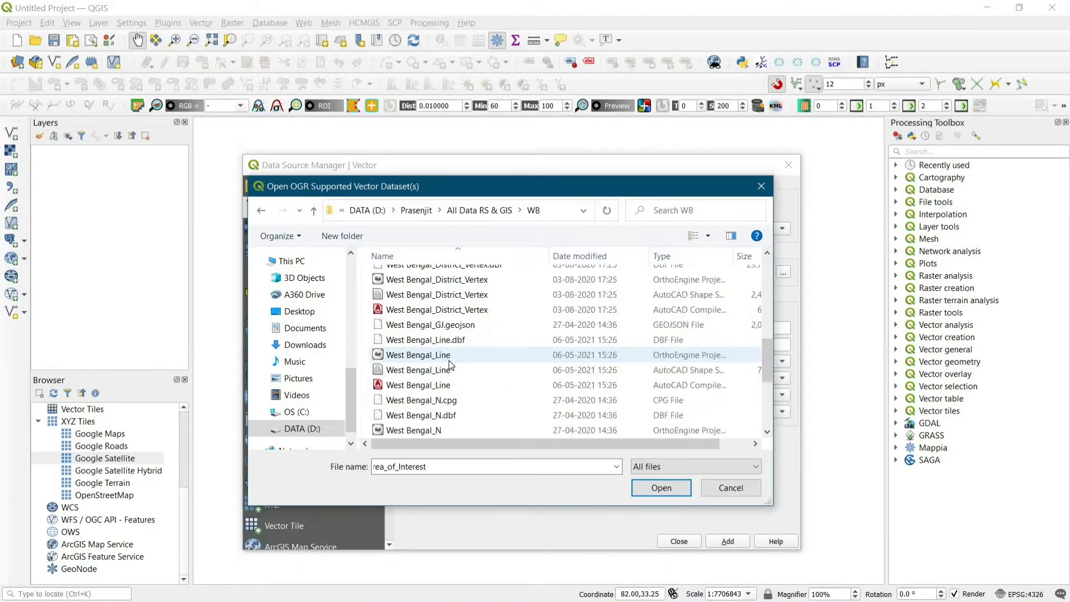
pyautogui.scroll(-2, 450, 365)
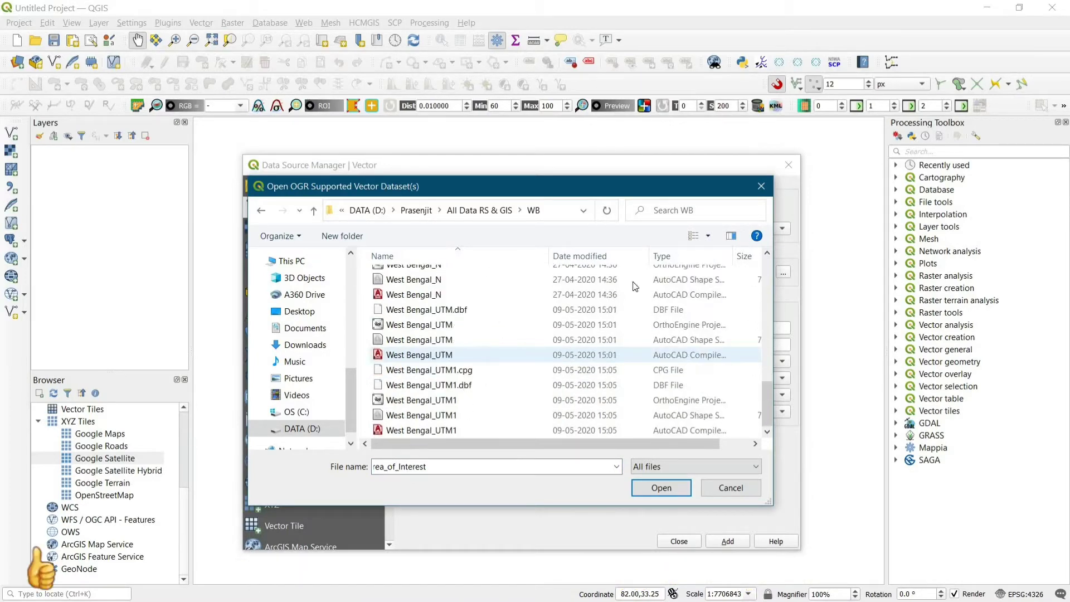
pyautogui.click(678, 254)
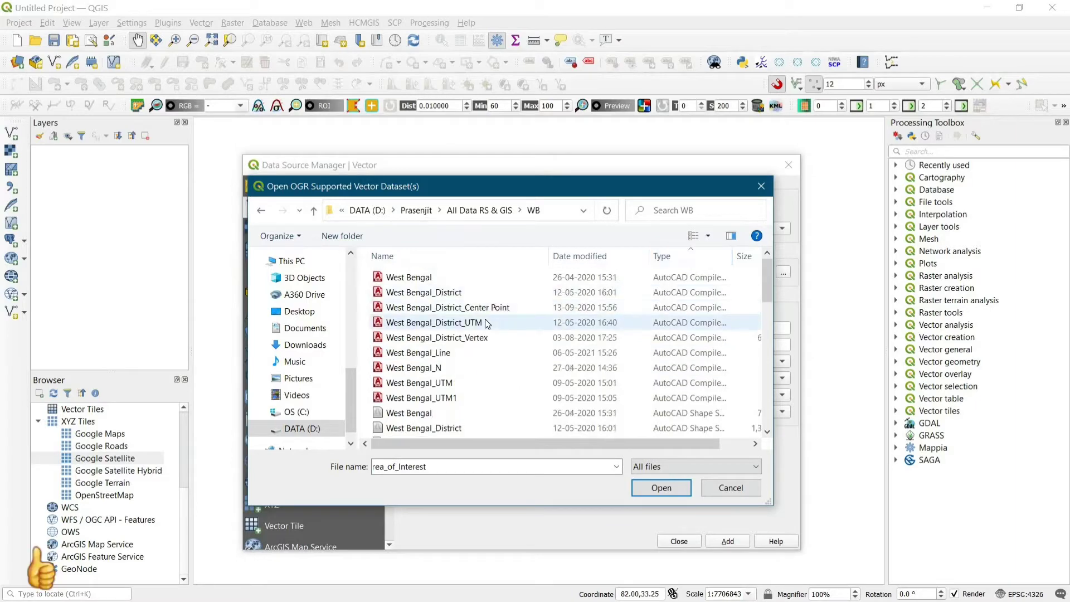
pyautogui.scroll(-1, 486, 323)
pyautogui.scroll(-1, 487, 324)
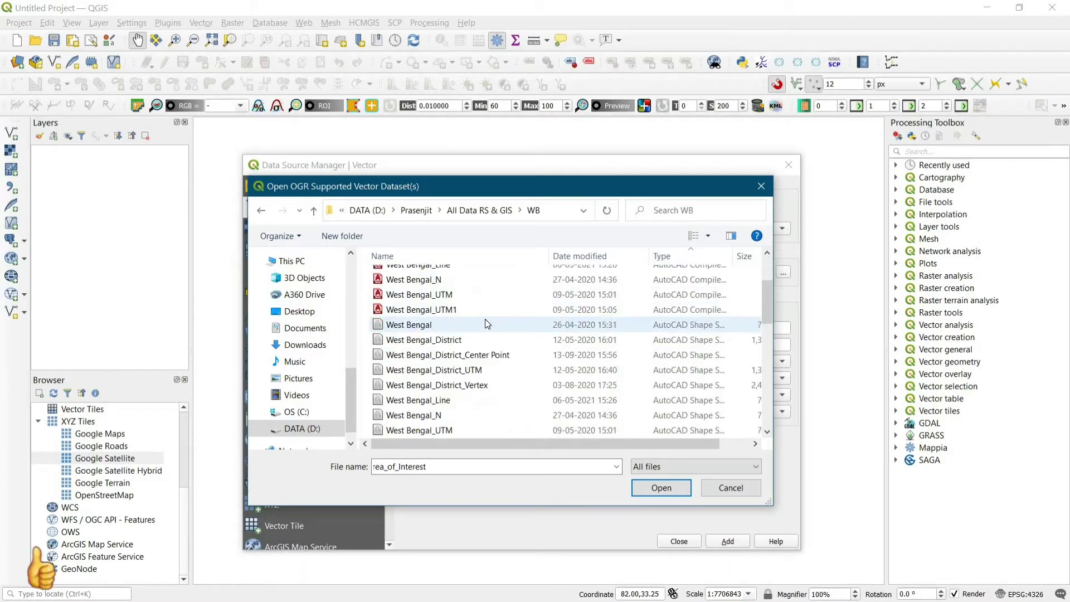
pyautogui.click(483, 360)
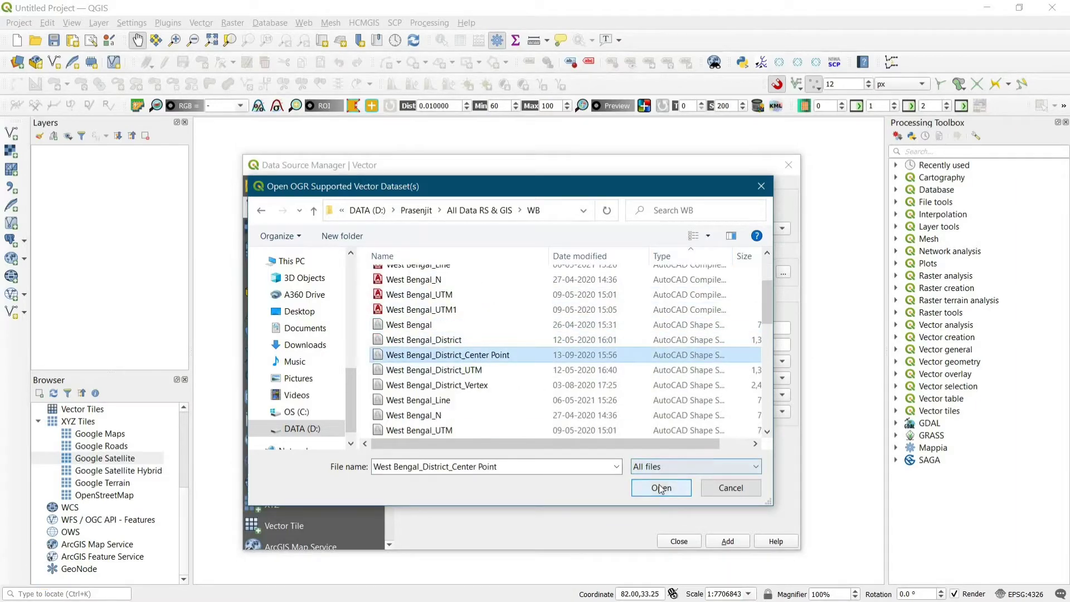
pyautogui.click(660, 487)
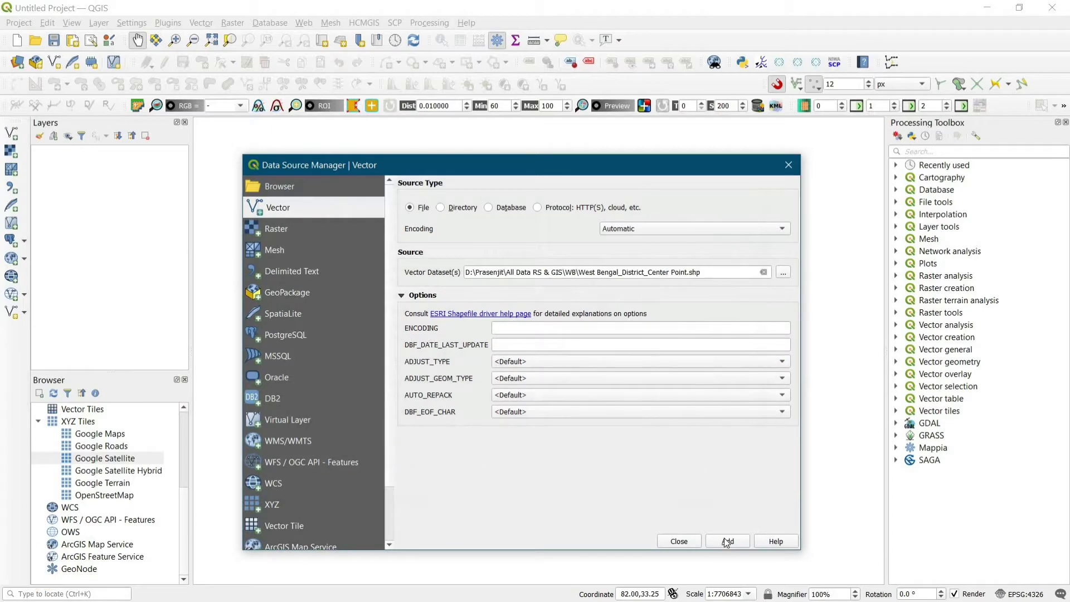
pyautogui.click(727, 541)
pyautogui.click(679, 541)
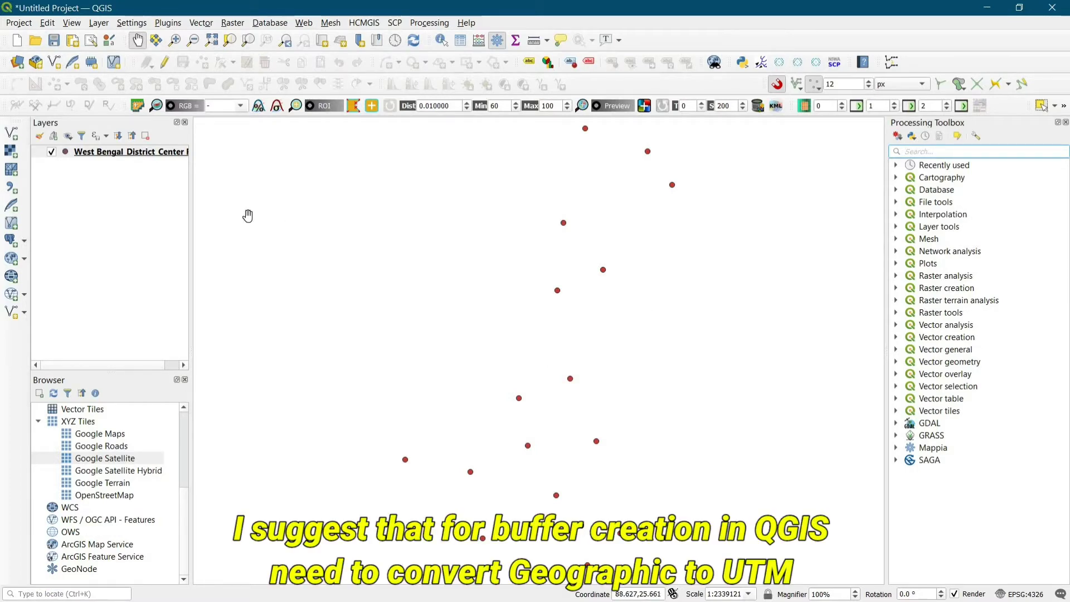
# Check the coordinate reference system in the center point layer's property information.
pyautogui.rightClick(167, 152)
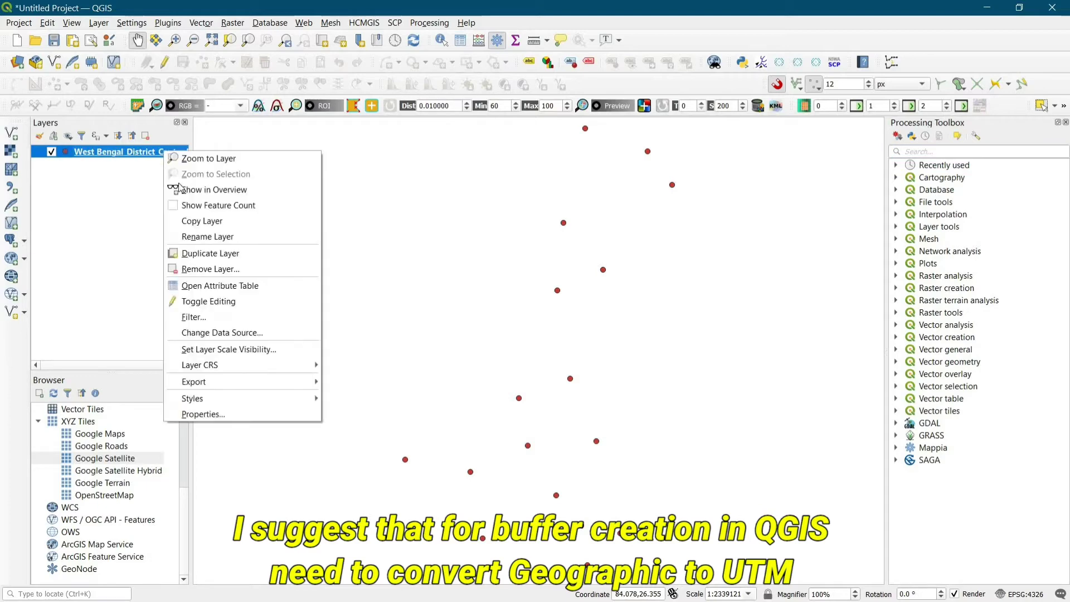
pyautogui.click(457, 257)
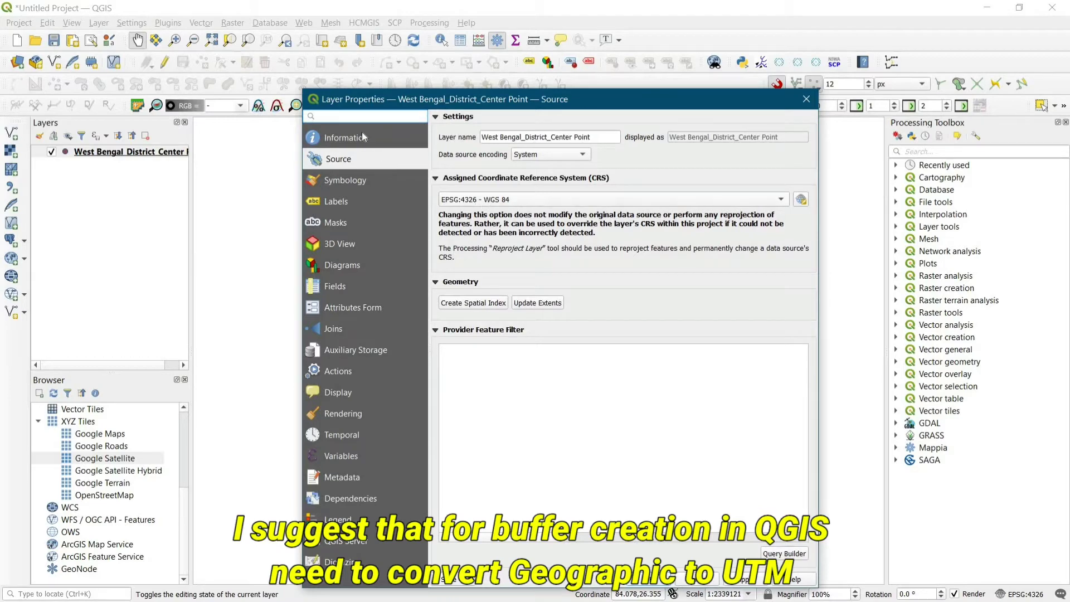
pyautogui.click(362, 137)
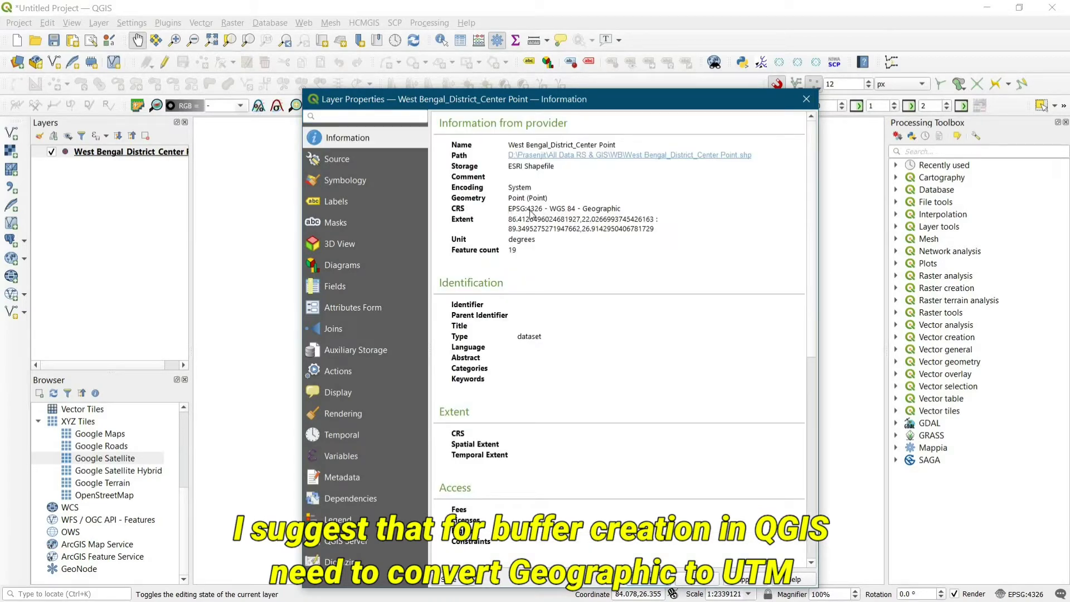
pyautogui.moveTo(531, 213); pyautogui.dragTo(586, 214)
pyautogui.click(586, 213)
pyautogui.click(806, 98)
# Find the vector geometry Buffer tool and inspect its distance unit for the center point layer without running it.
pyautogui.click(950, 155)
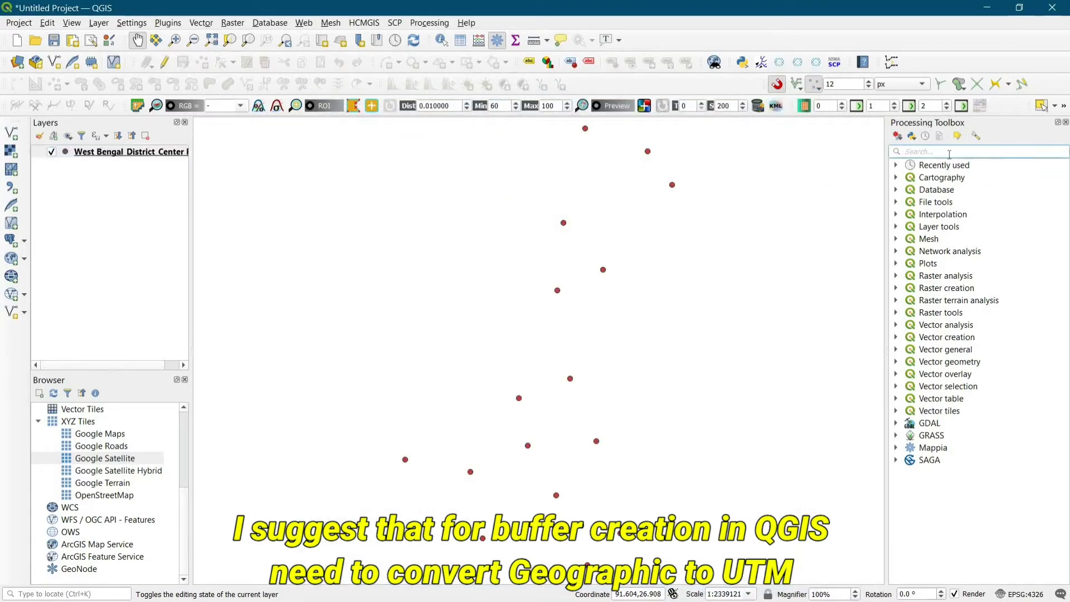
pyautogui.write('buffer')
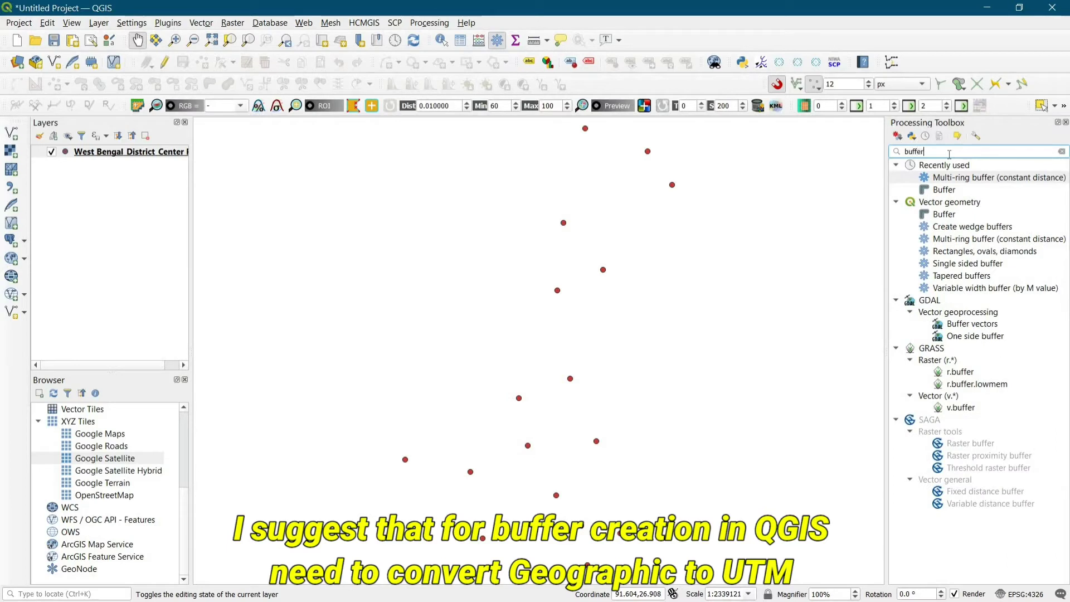
pyautogui.doubleClick(945, 215)
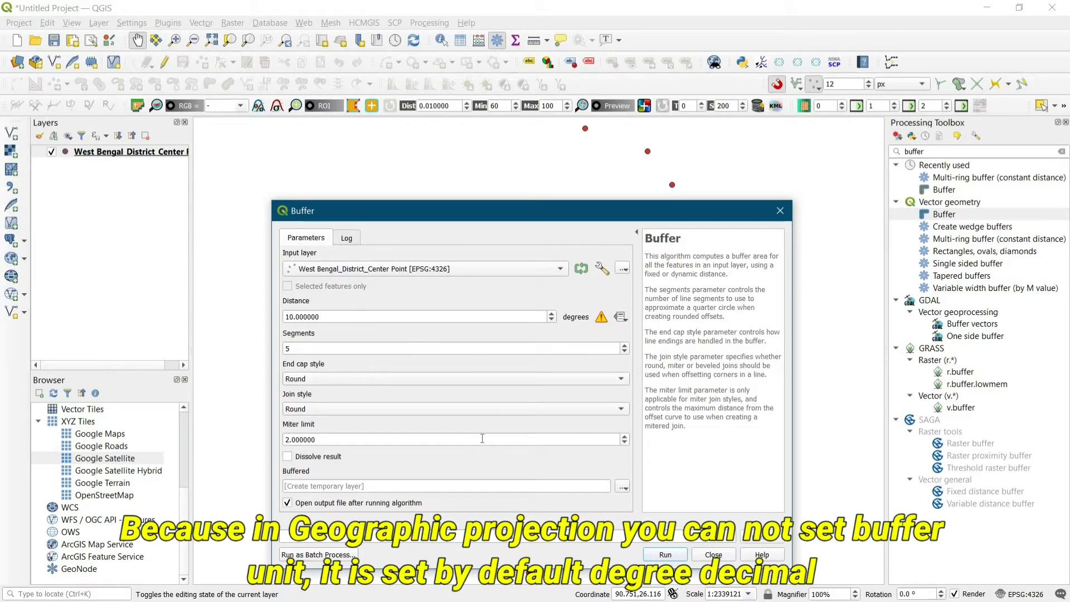
pyautogui.scroll(-1, 483, 439)
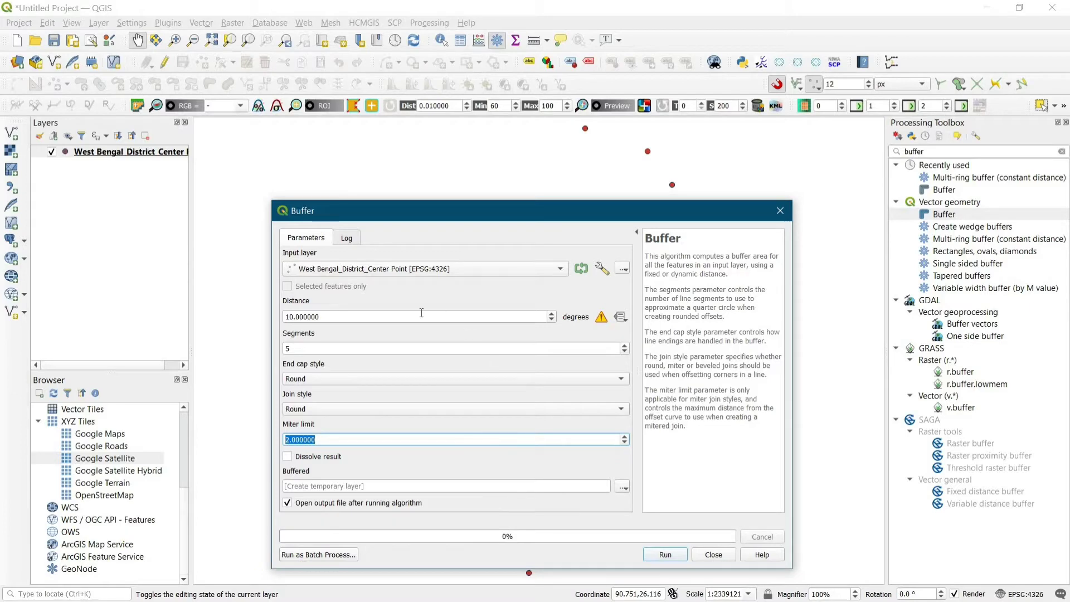
pyautogui.click(602, 319)
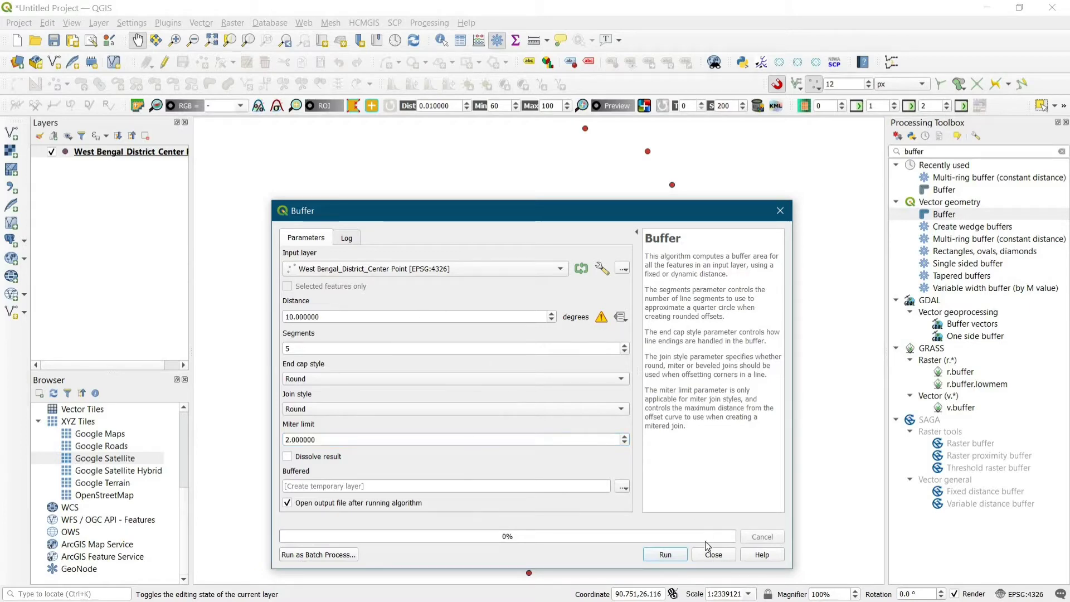
pyautogui.click(724, 561)
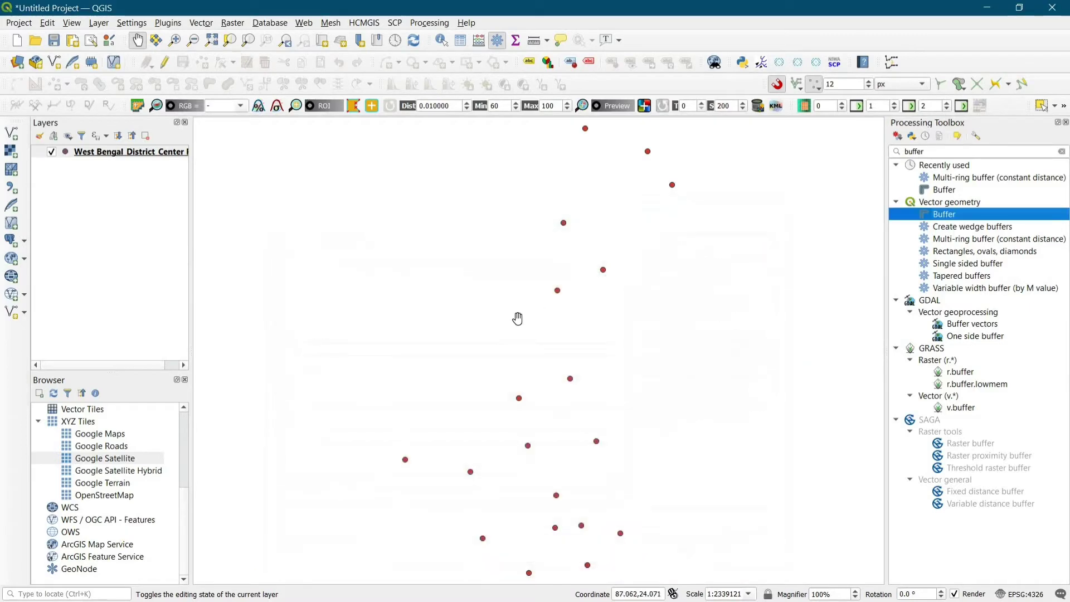
# Open the Reproject layer tool for the center point layer and set the target CRS to EPSG:32645 - WGS 84 / UTM zone 45N.
pyautogui.click(149, 156)
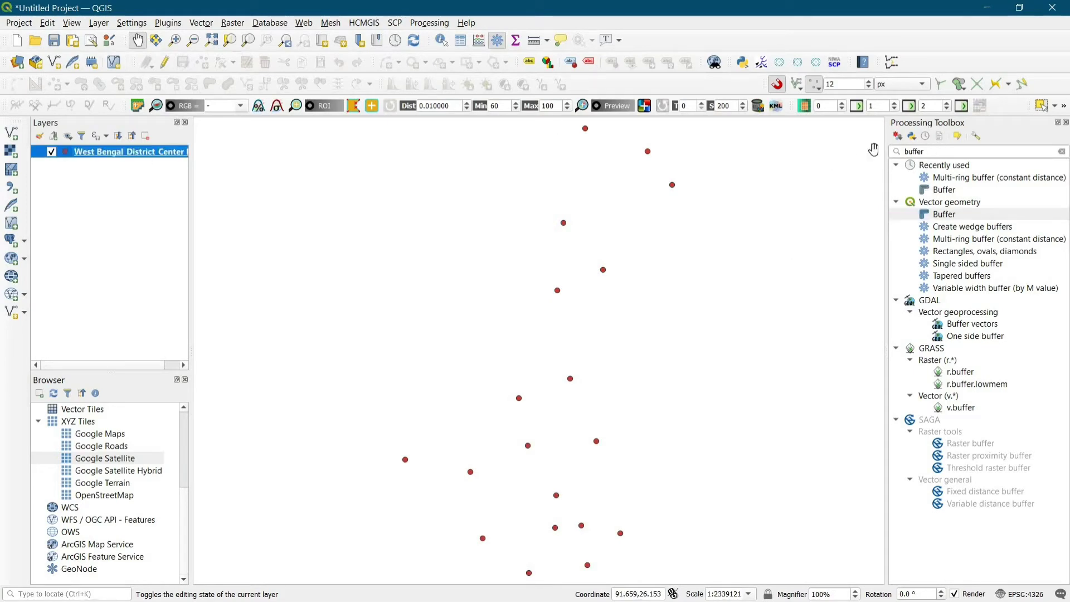
pyautogui.write('re')
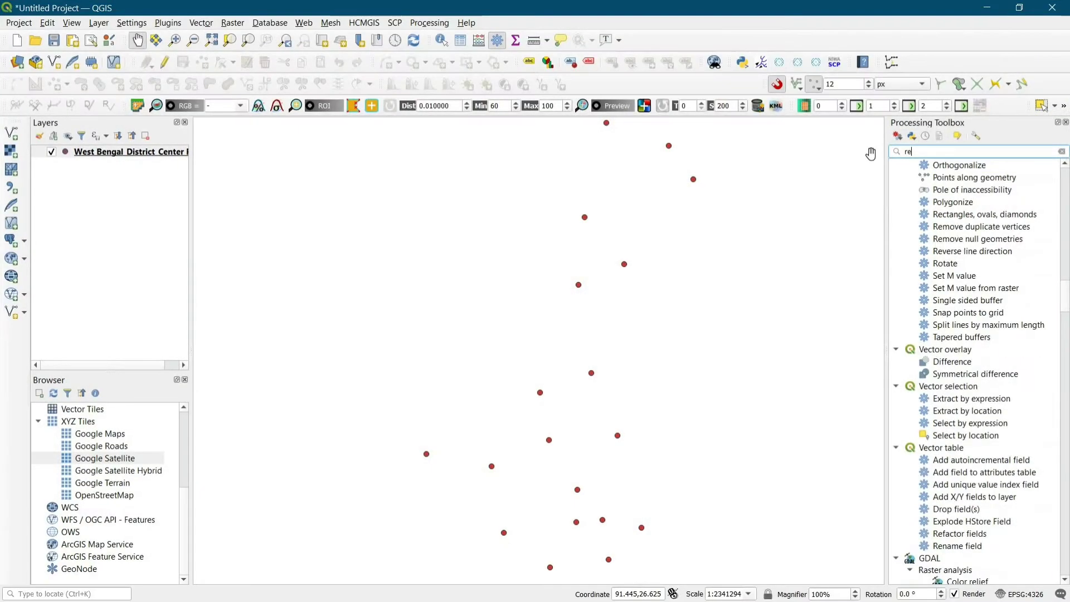
pyautogui.write('pro')
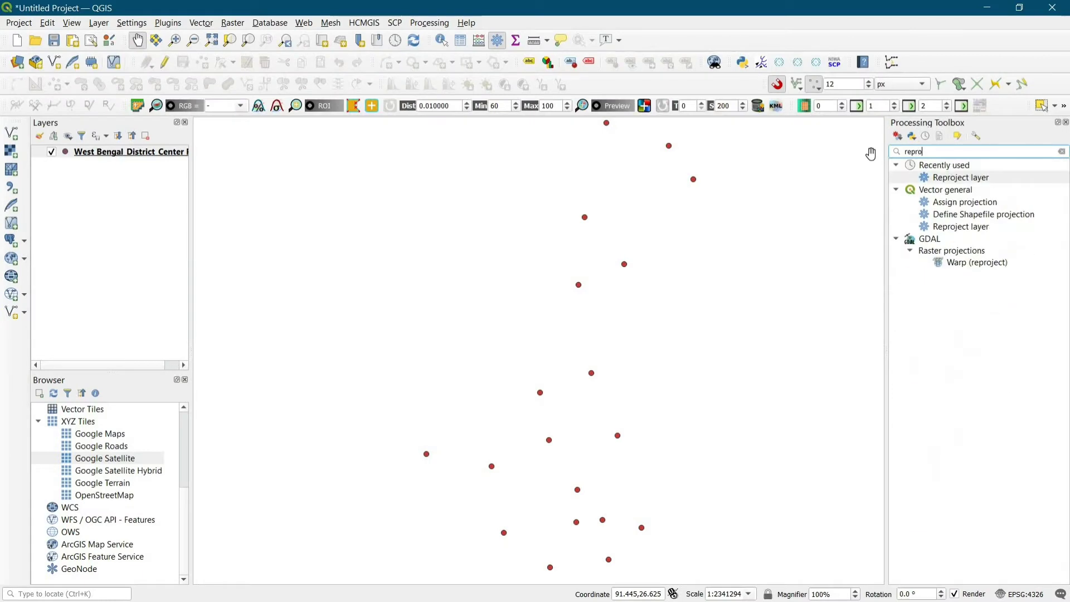
pyautogui.doubleClick(982, 180)
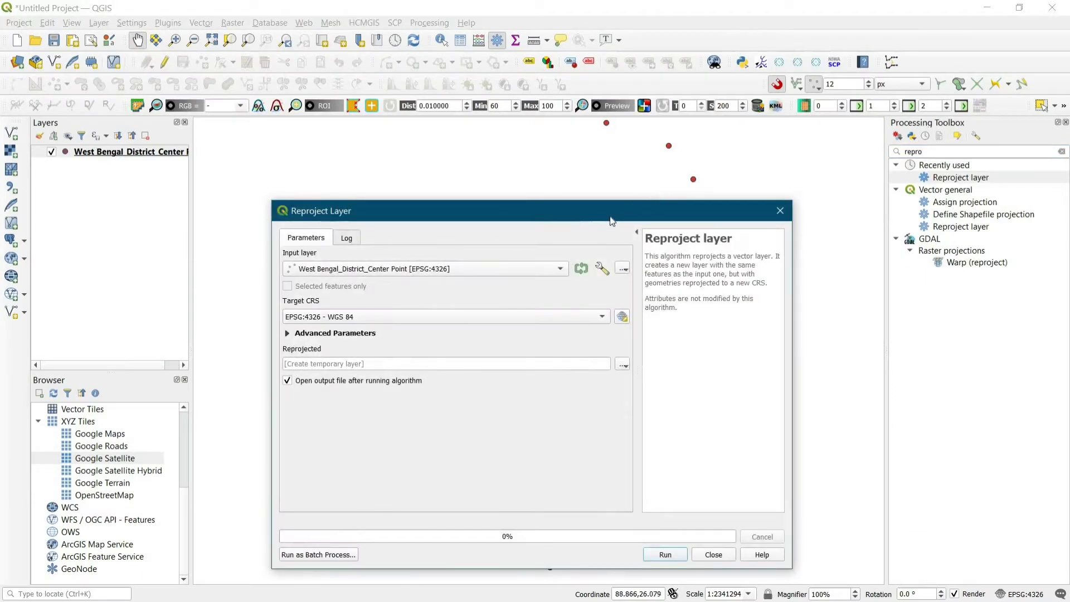
pyautogui.moveTo(612, 221); pyautogui.dragTo(641, 207)
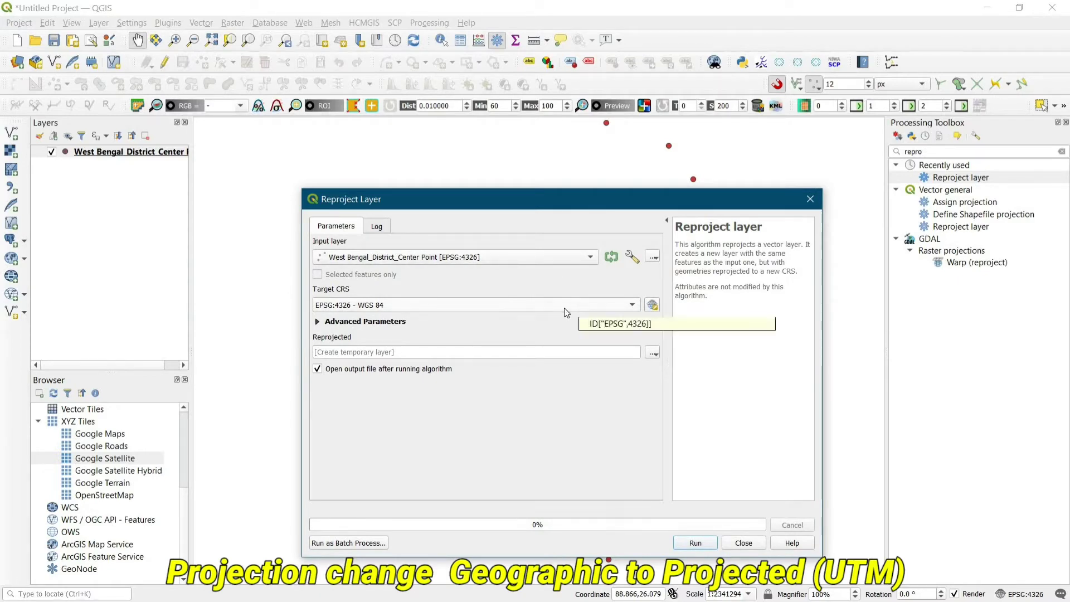
pyautogui.click(497, 310)
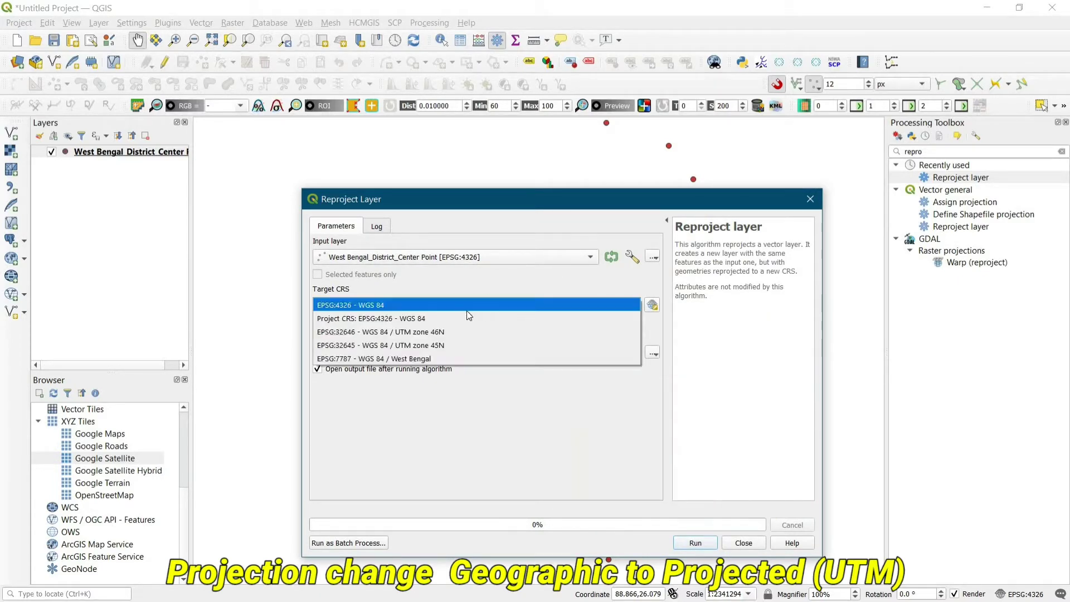
pyautogui.click(438, 345)
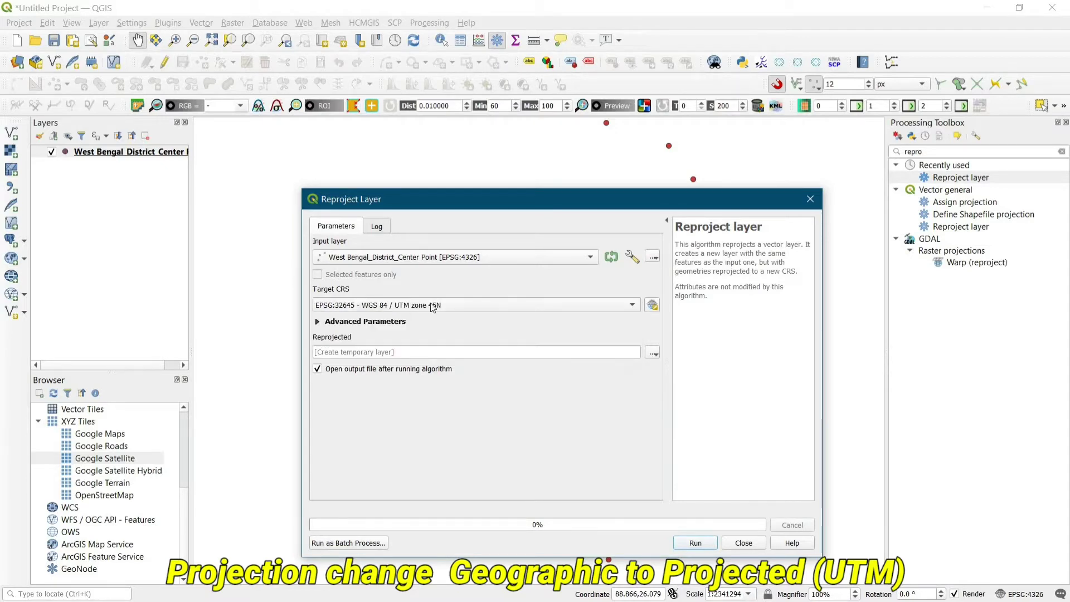
# Choose to save the reprojected layer to a file and browse to the WB folder inside All Data RS & GIS.
pyautogui.click(651, 354)
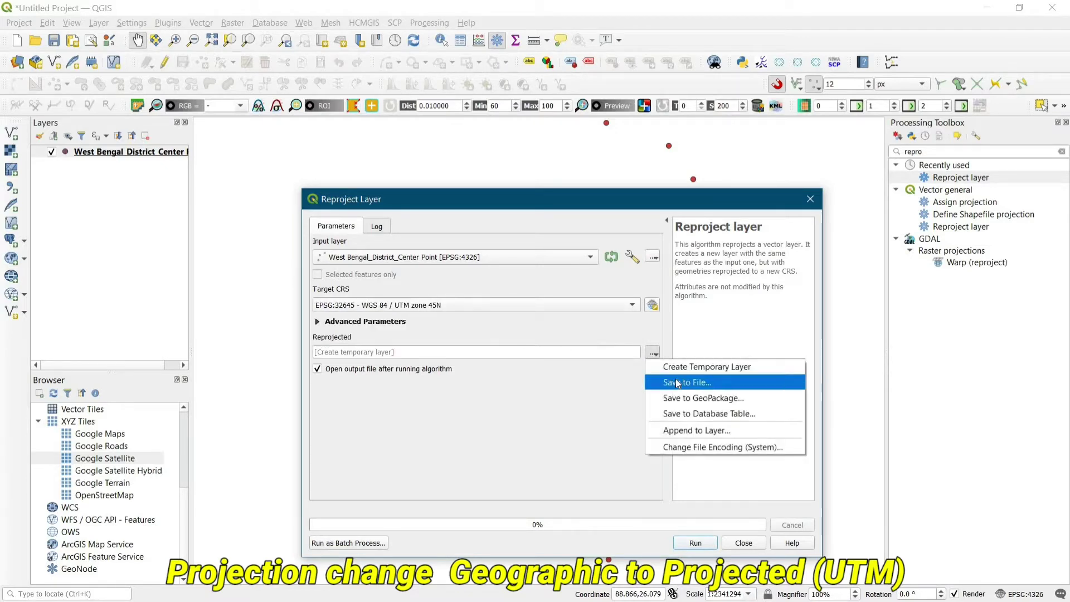
pyautogui.click(678, 383)
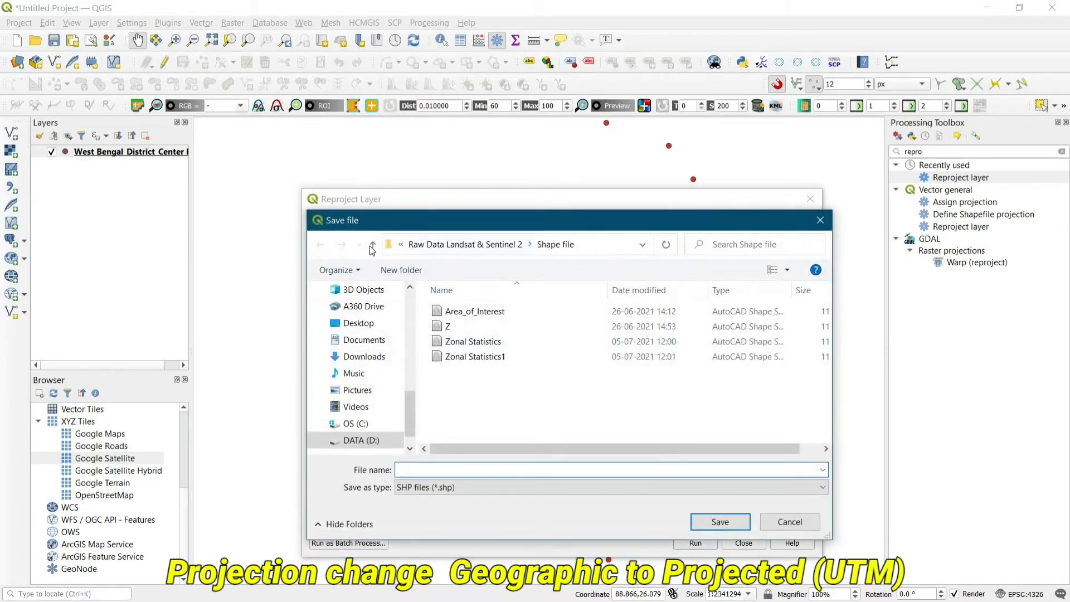
pyautogui.click(372, 245)
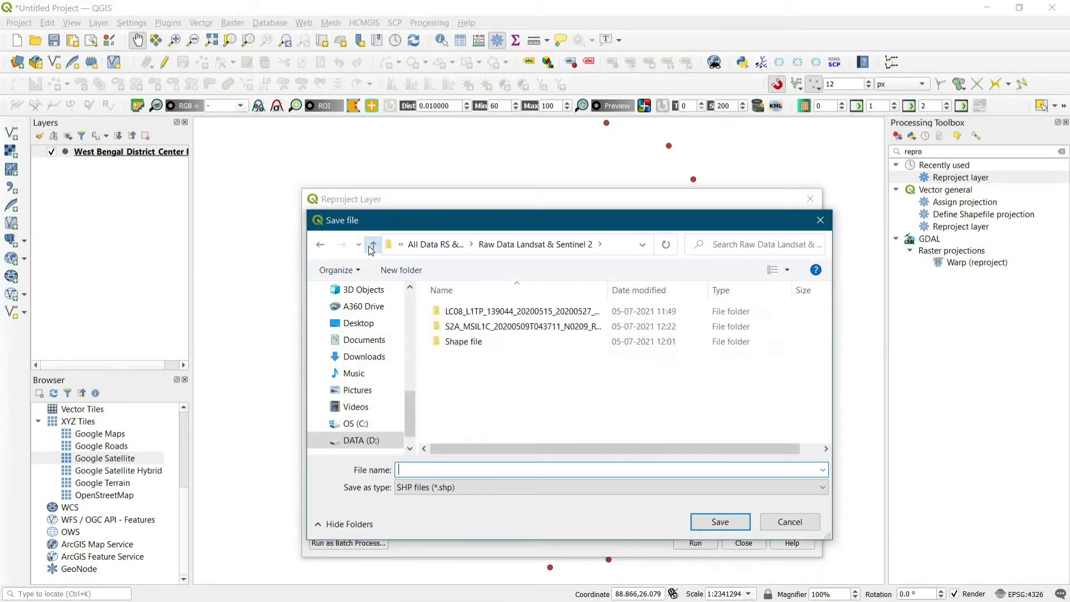
pyautogui.click(372, 245)
pyautogui.scroll(-5, 471, 368)
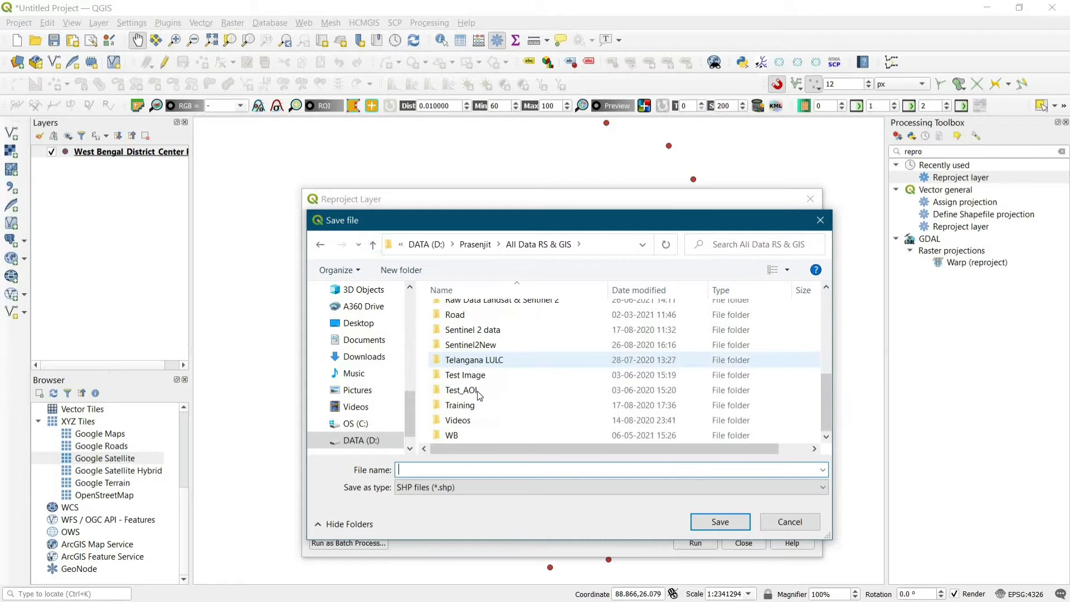
pyautogui.doubleClick(451, 435)
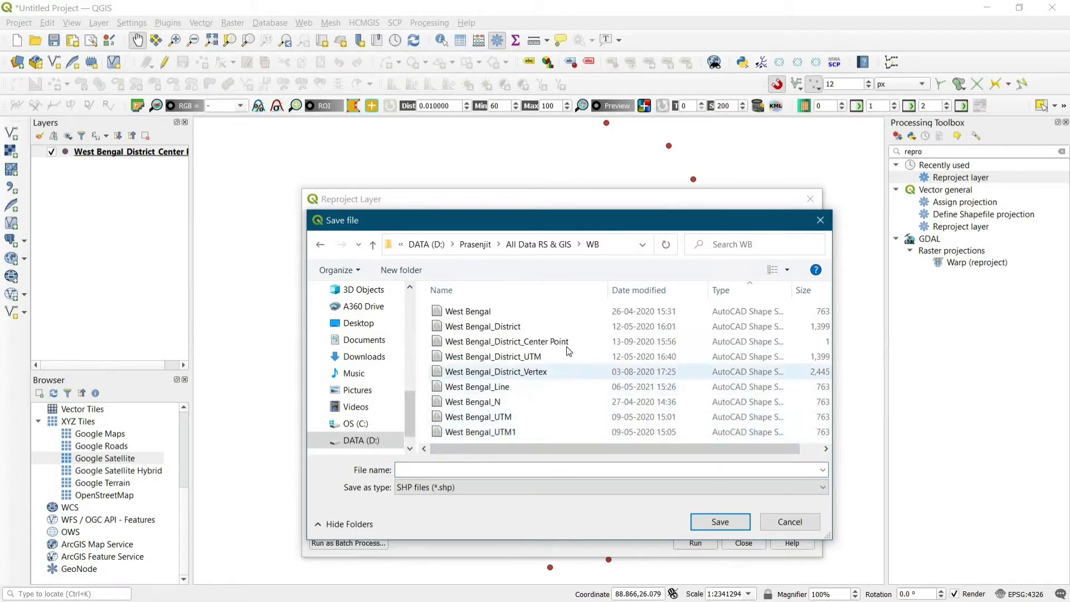
# Name the output shapefile West Bengal_District_Center Point_UTM, run the reprojection, and widen the layer list to show the full layer names.
pyautogui.click(507, 341)
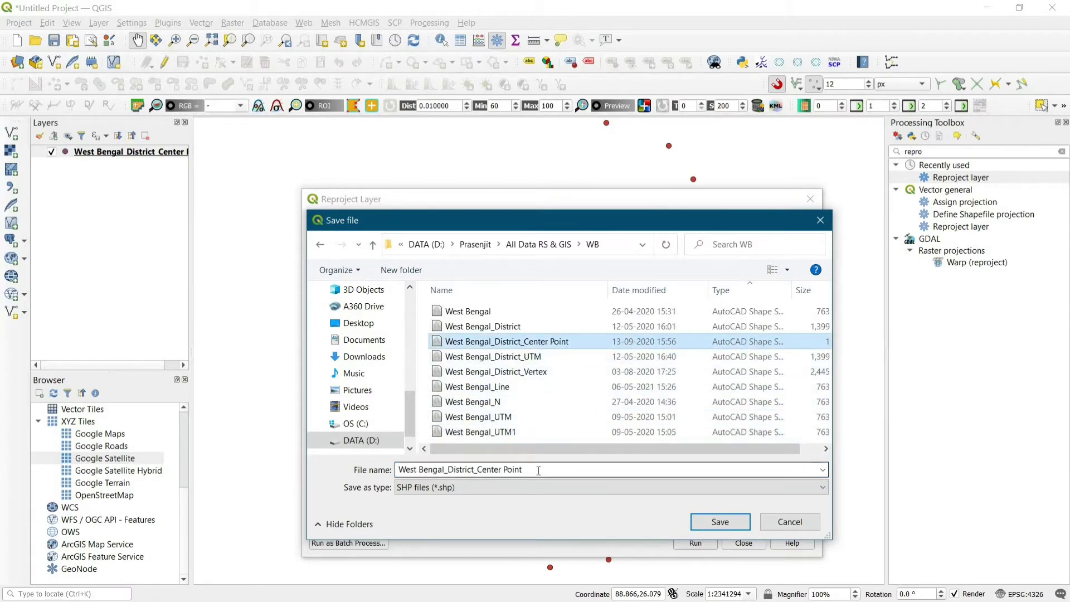
pyautogui.click(538, 470)
pyautogui.click(538, 470)
pyautogui.write('_')
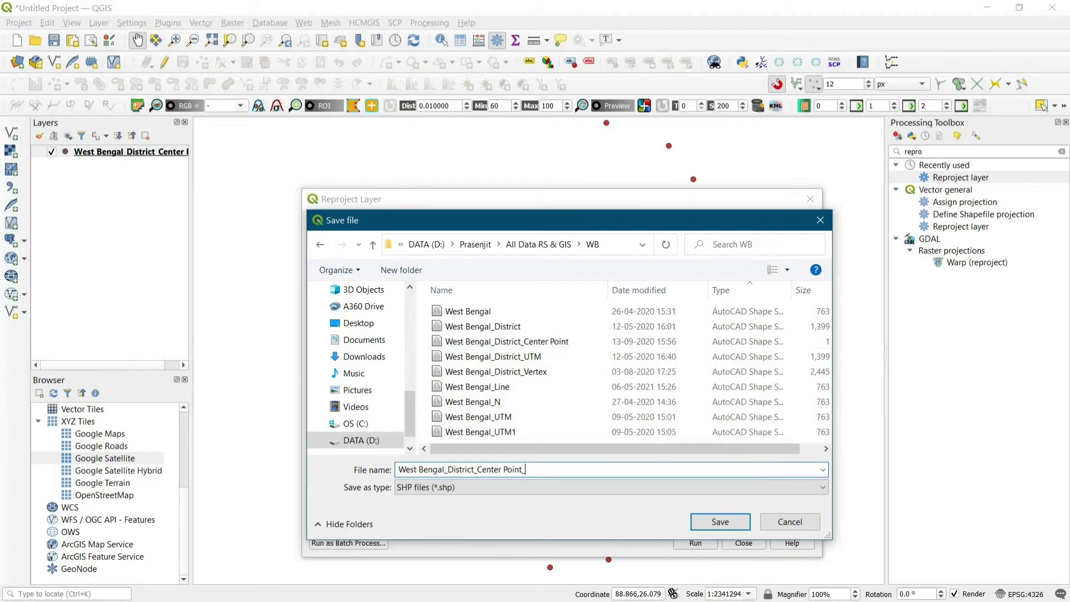
pyautogui.write('UTM')
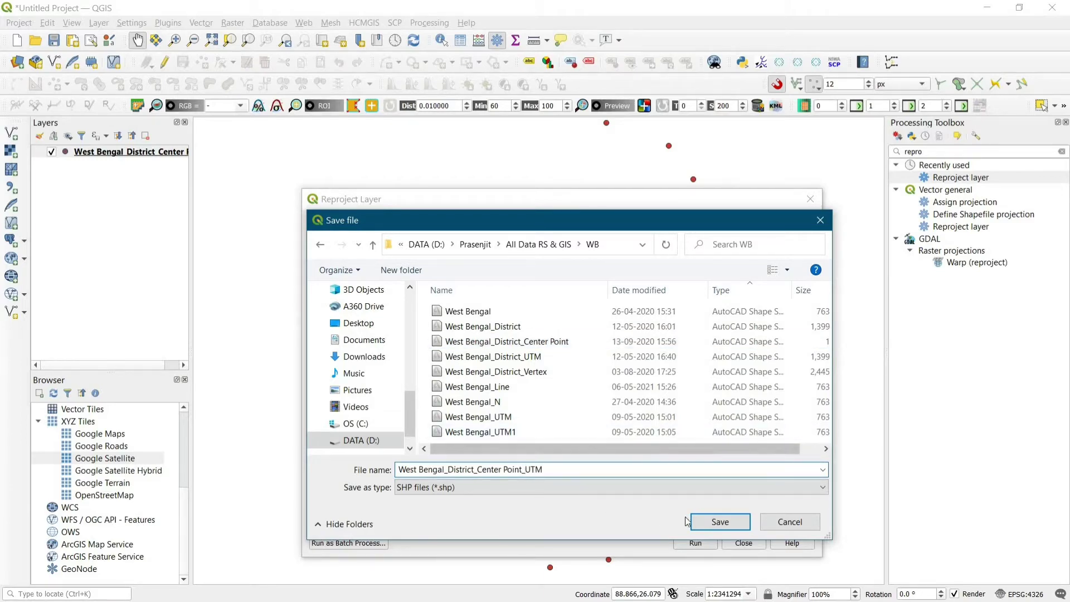
pyautogui.click(719, 521)
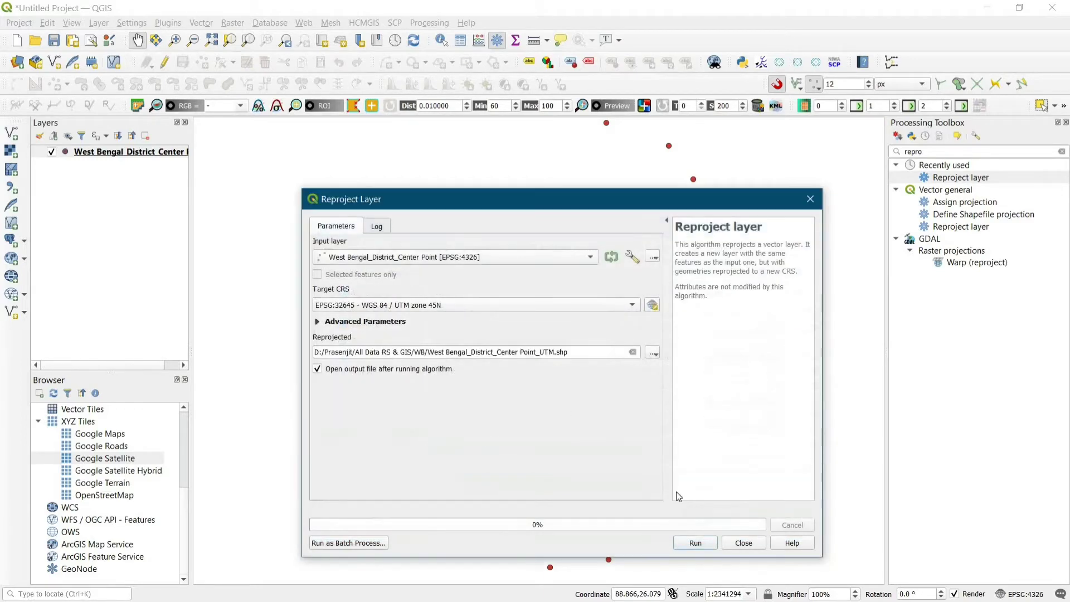
pyautogui.click(710, 546)
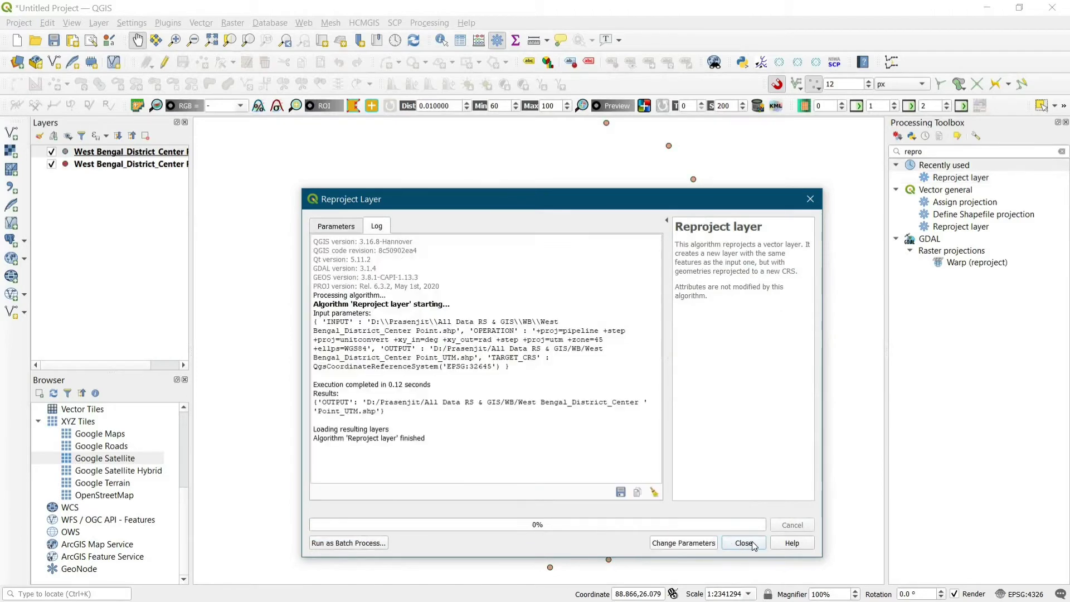
pyautogui.click(745, 543)
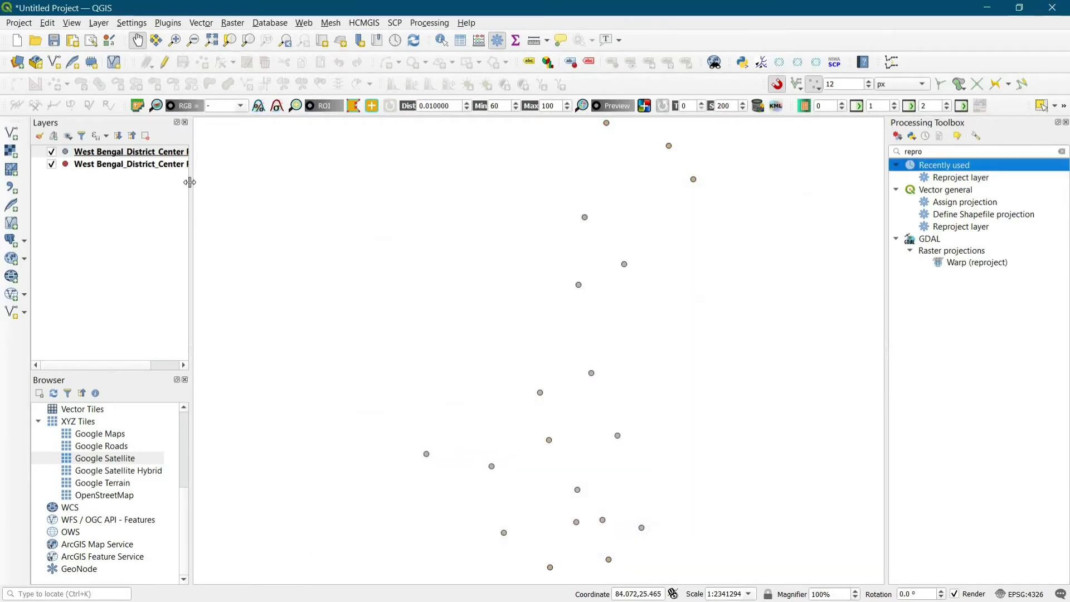
pyautogui.moveTo(190, 183); pyautogui.dragTo(258, 179)
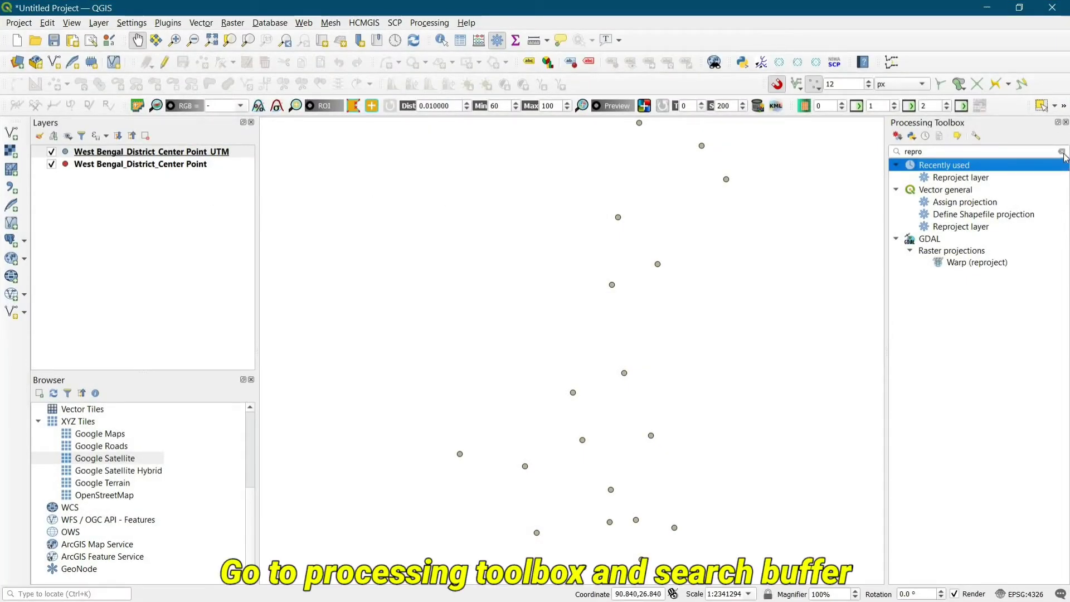
# Find the Buffer tool and open it with West Bengal_District_Center Point_UTM [EPSG:32645] as the input layer.
pyautogui.click(1062, 152)
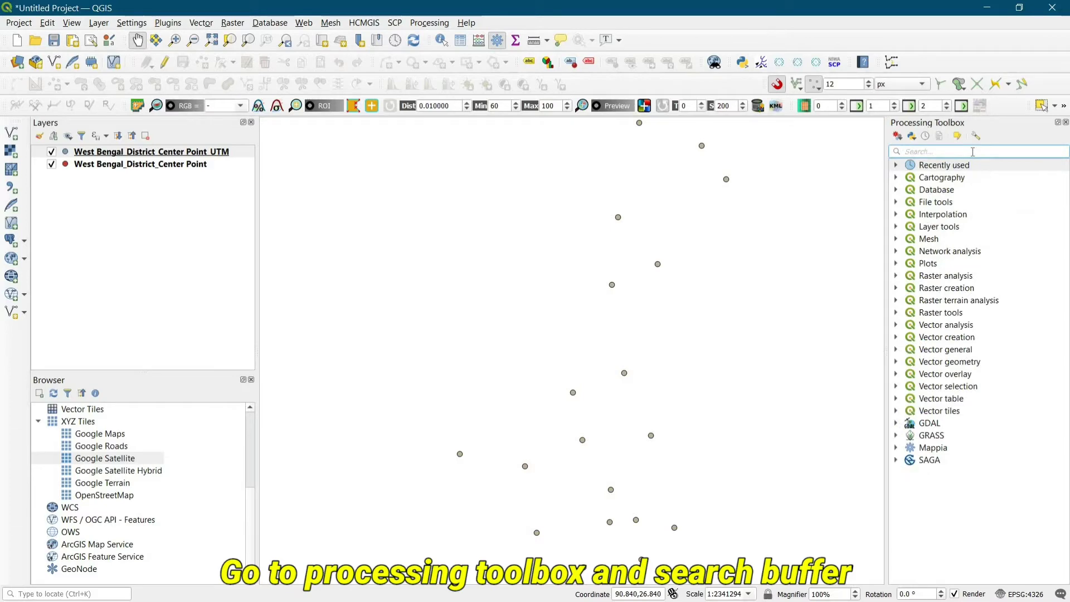
pyautogui.write('Buffer')
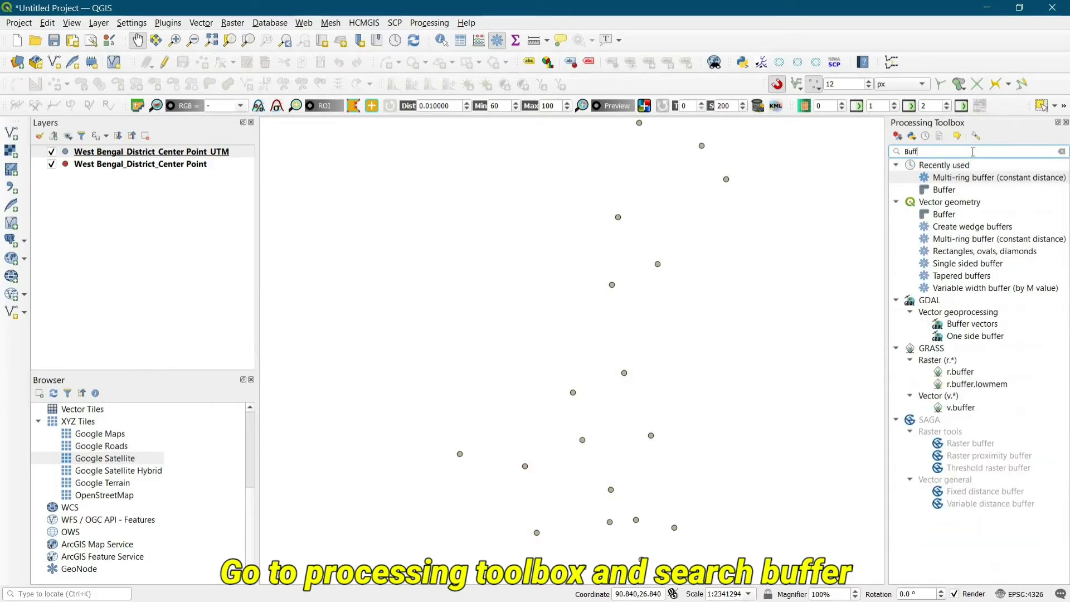
pyautogui.doubleClick(950, 190)
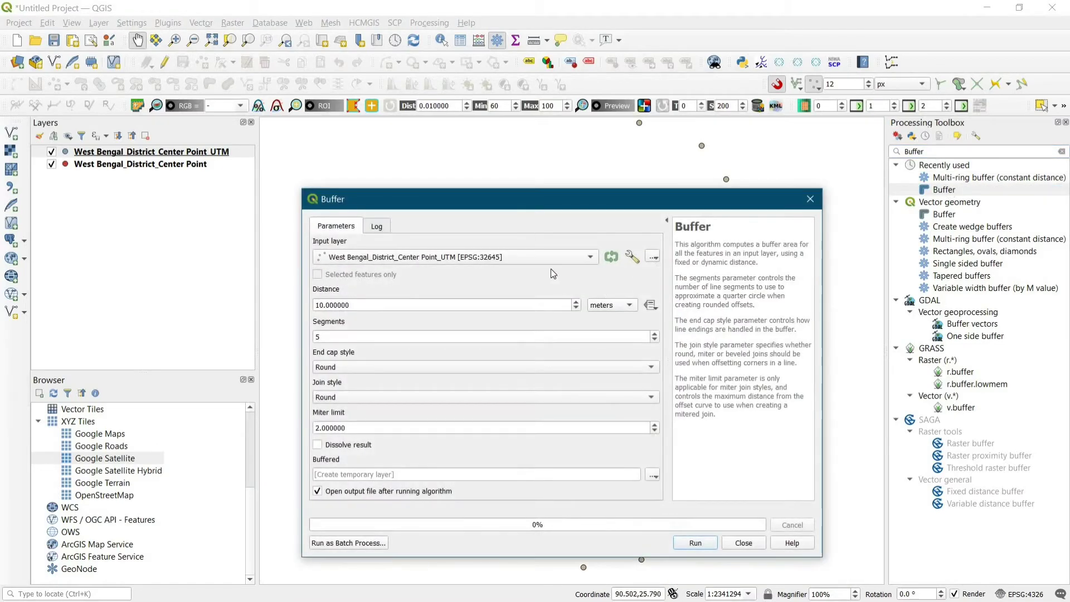
pyautogui.click(439, 257)
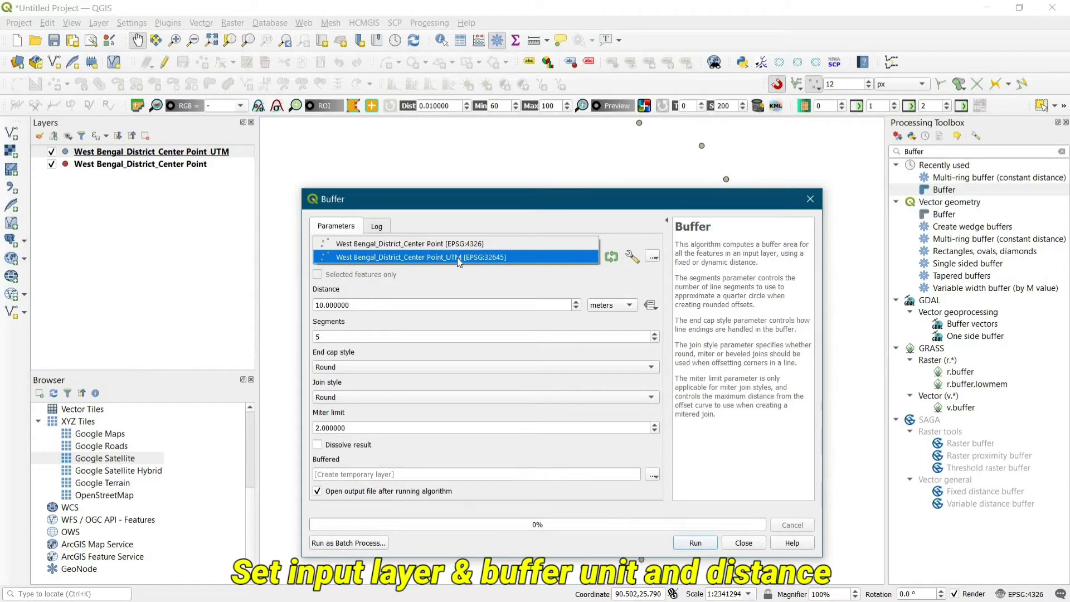
pyautogui.click(457, 258)
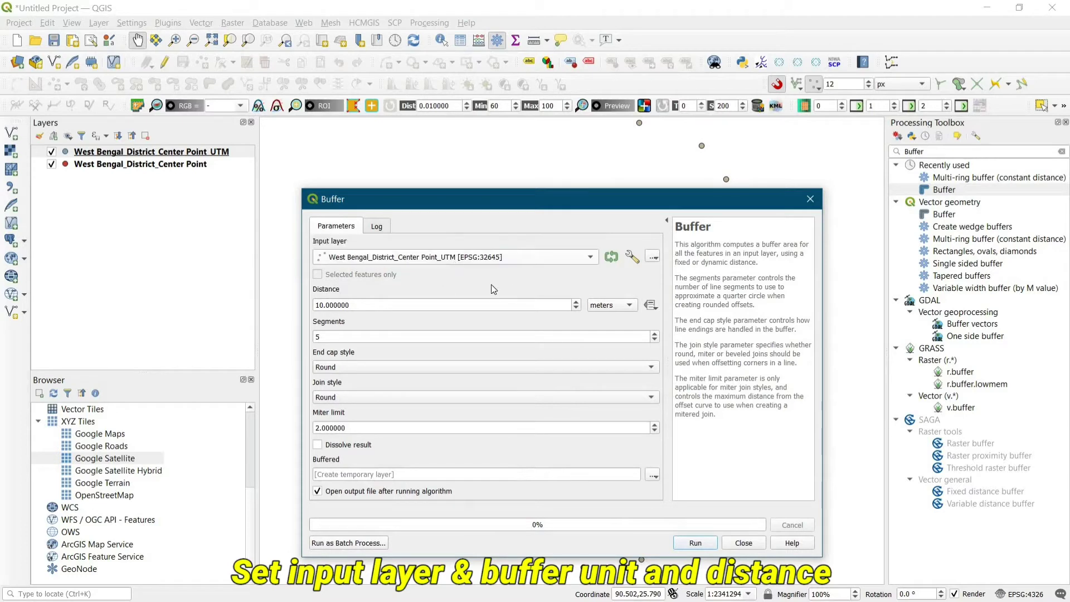
# Set the buffer distance to 10 kilometers and the end cap style to Round.
pyautogui.click(620, 309)
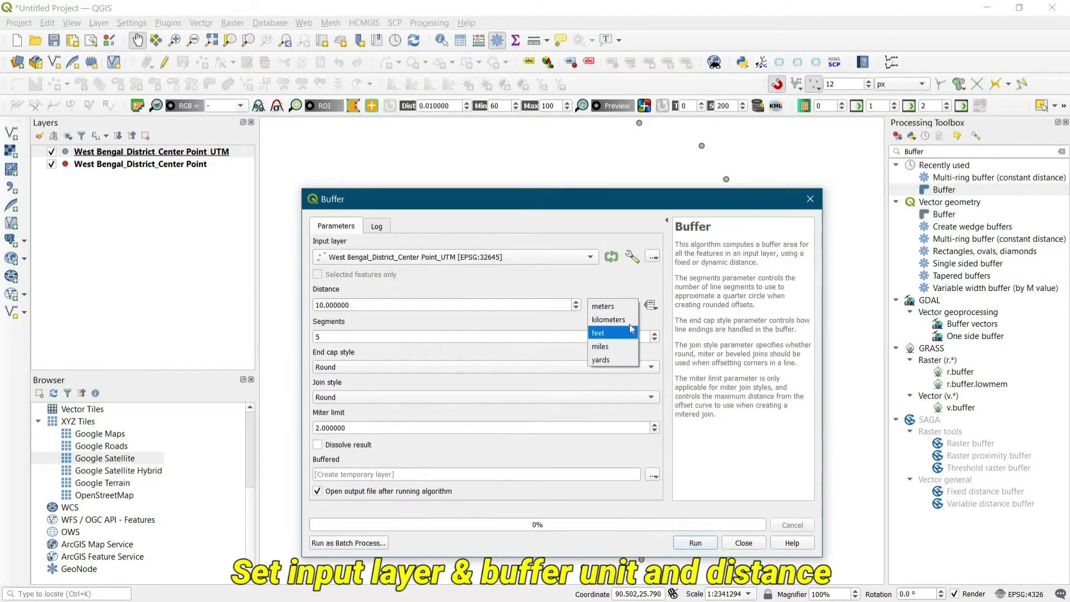
pyautogui.click(620, 320)
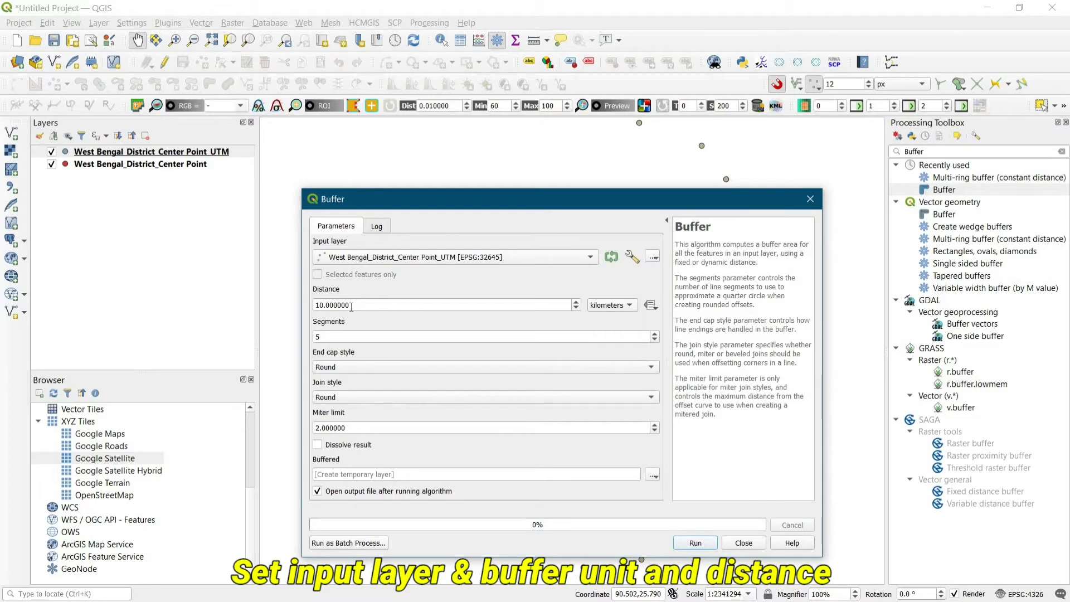
pyautogui.moveTo(348, 305); pyautogui.dragTo(231, 314)
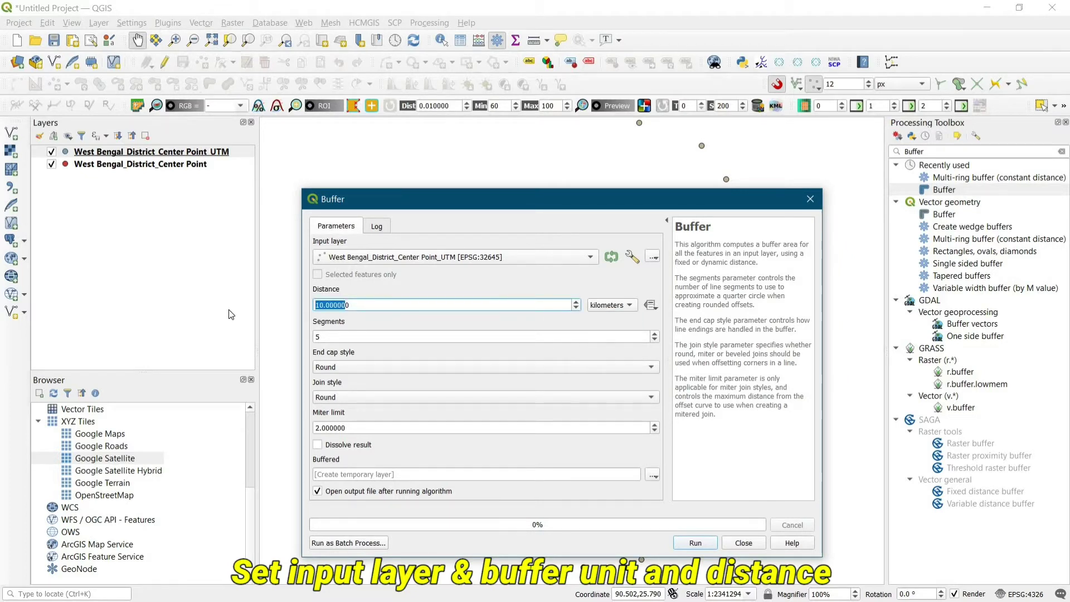
pyautogui.press('BackSpace')
pyautogui.write('10')
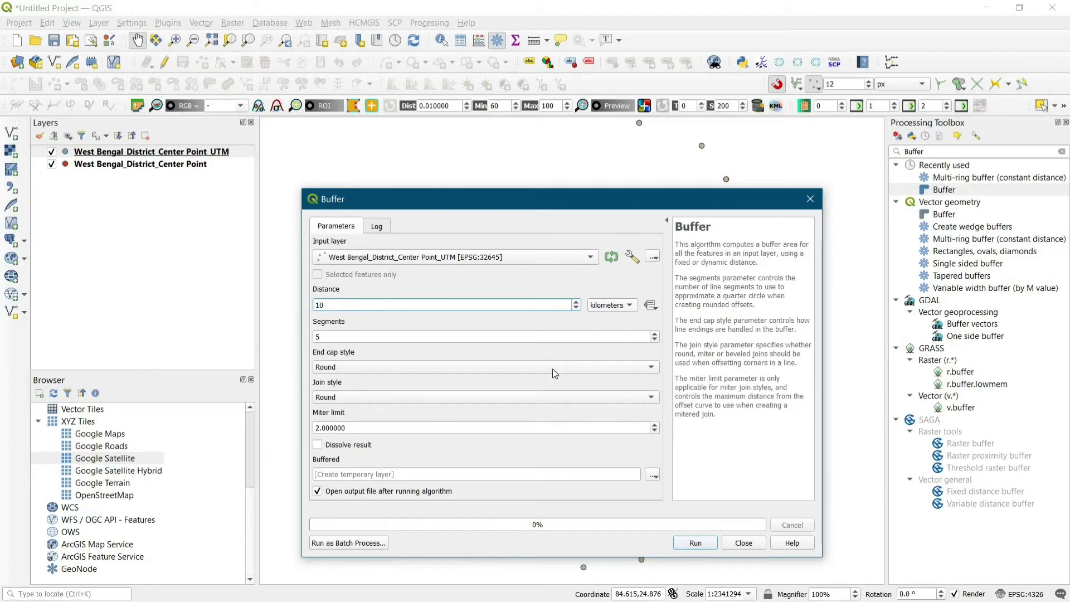
pyautogui.click(508, 369)
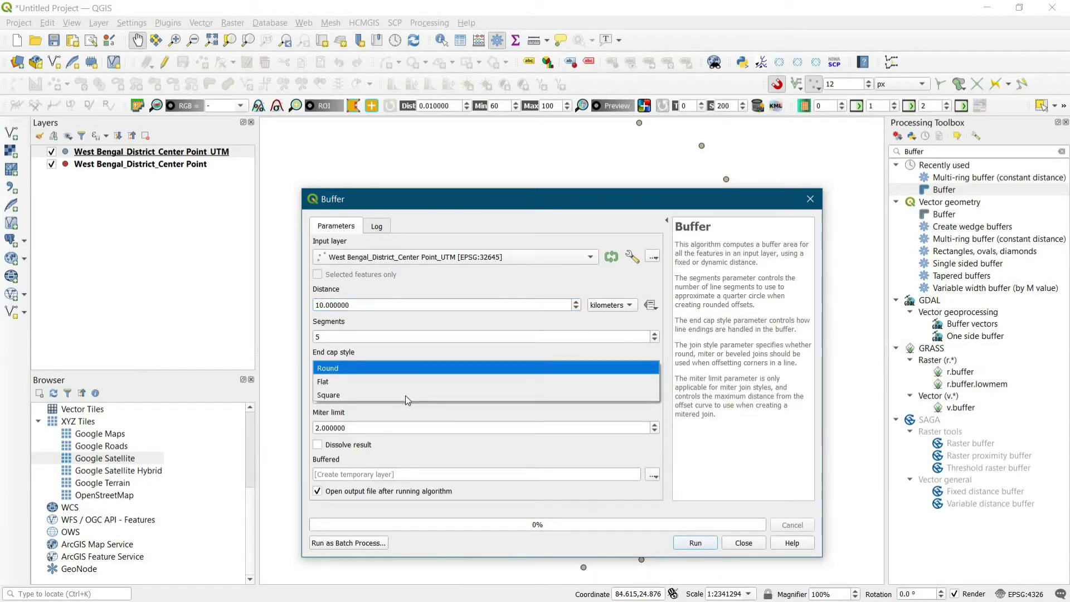
pyautogui.click(418, 367)
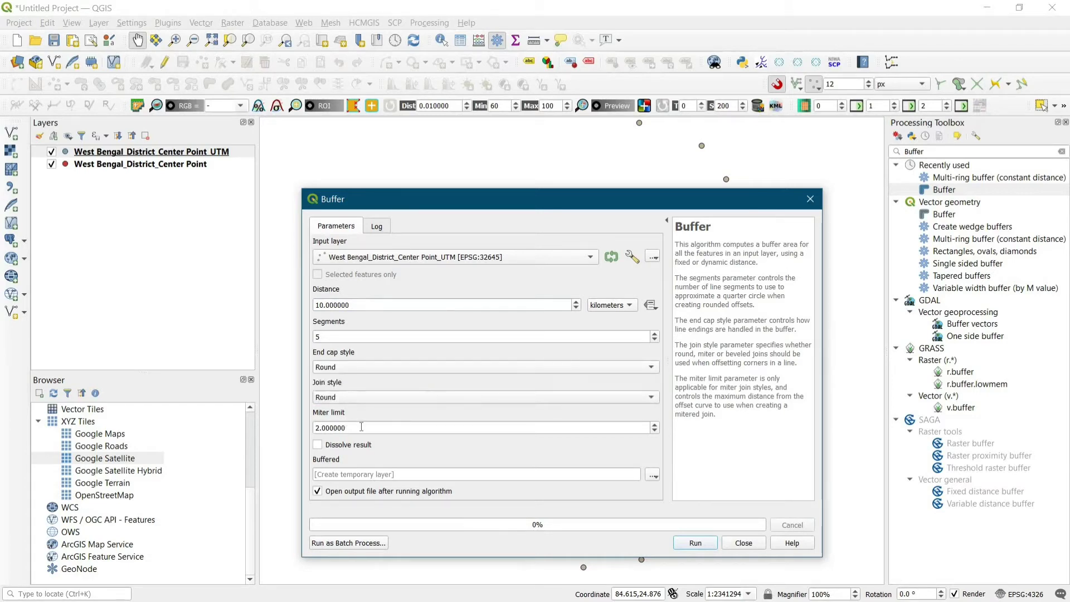
# Choose to save the buffer output to a file named West Bengal_District_Center Point_UTM_10KM Buffer.
pyautogui.click(653, 476)
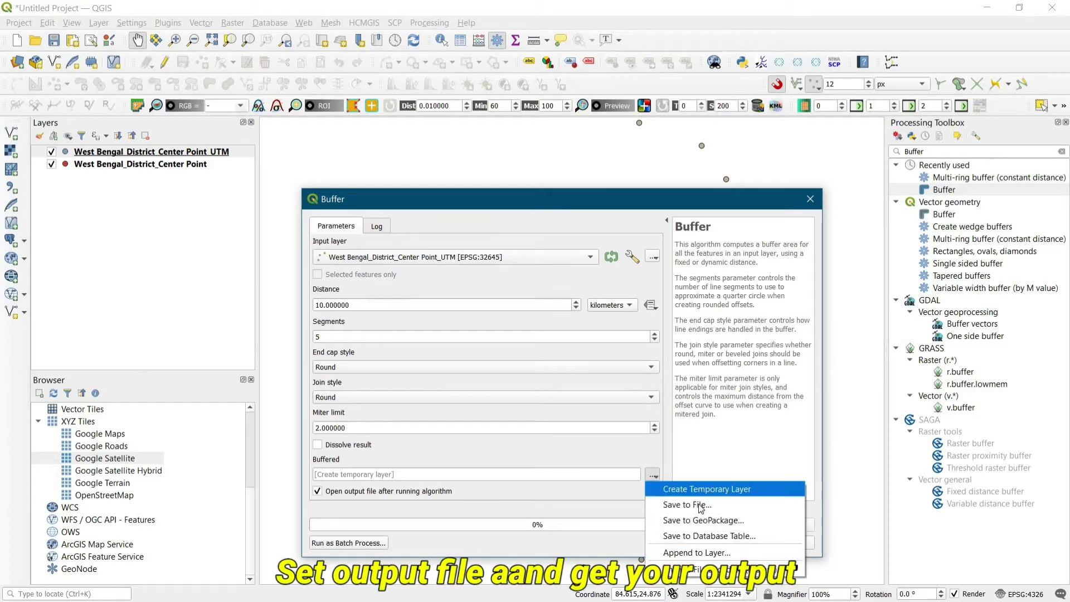
pyautogui.click(701, 505)
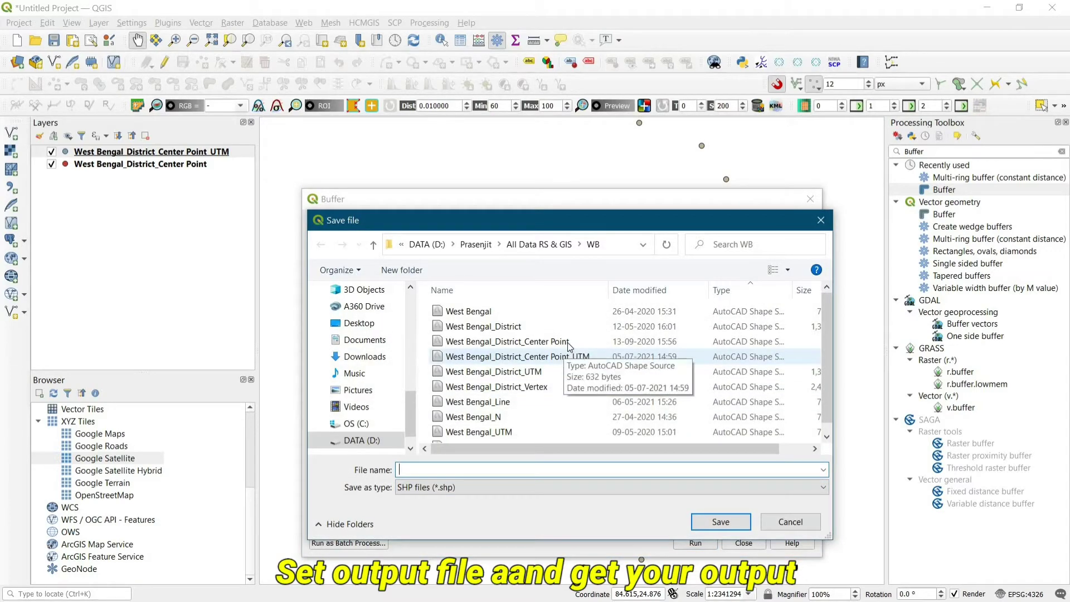
pyautogui.click(568, 343)
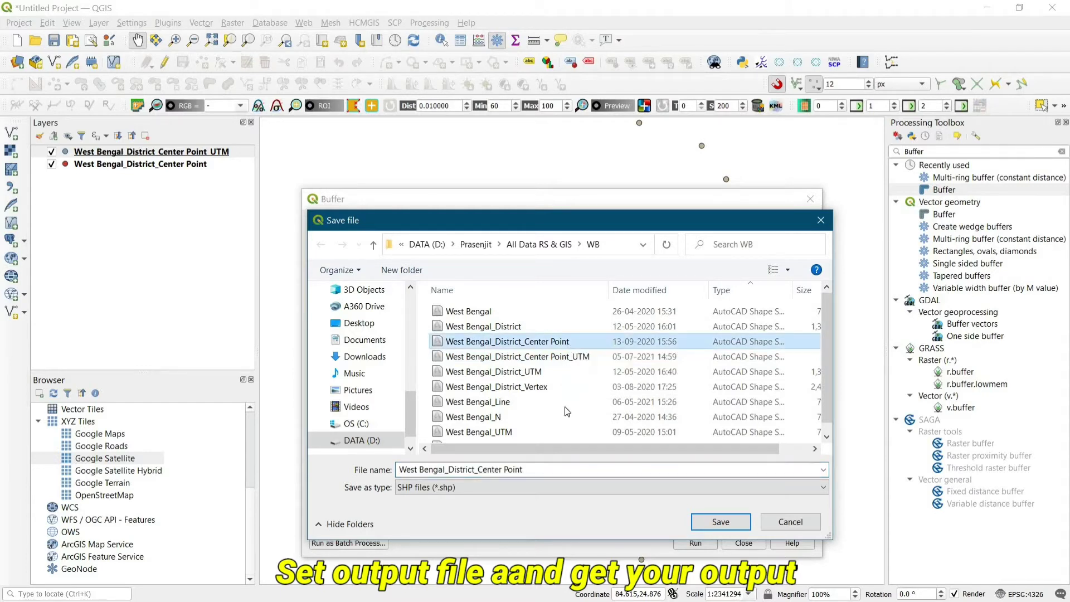
pyautogui.click(580, 356)
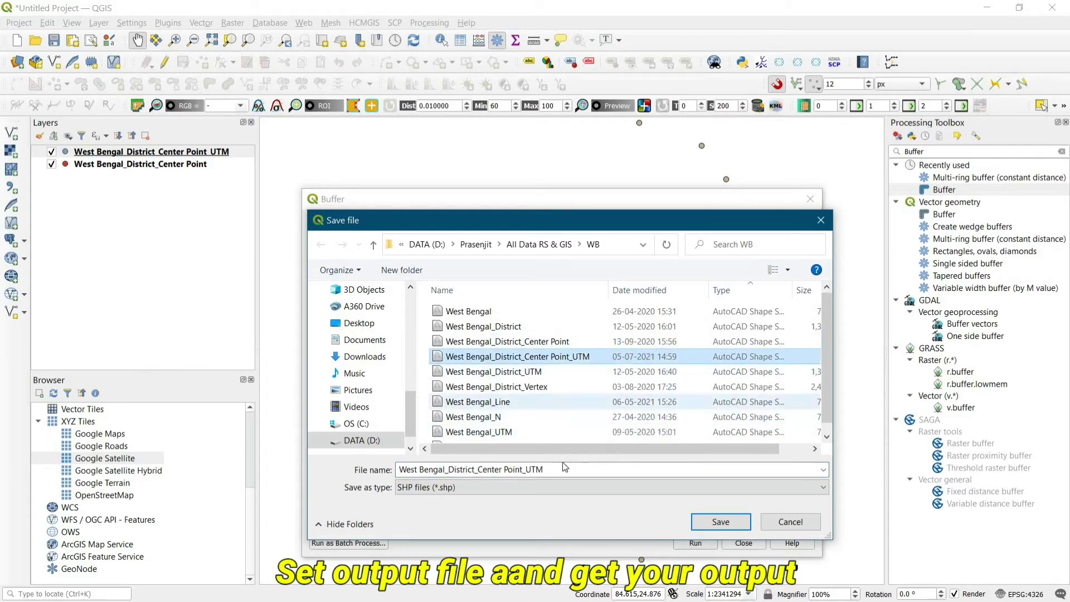
pyautogui.click(563, 468)
pyautogui.click(564, 468)
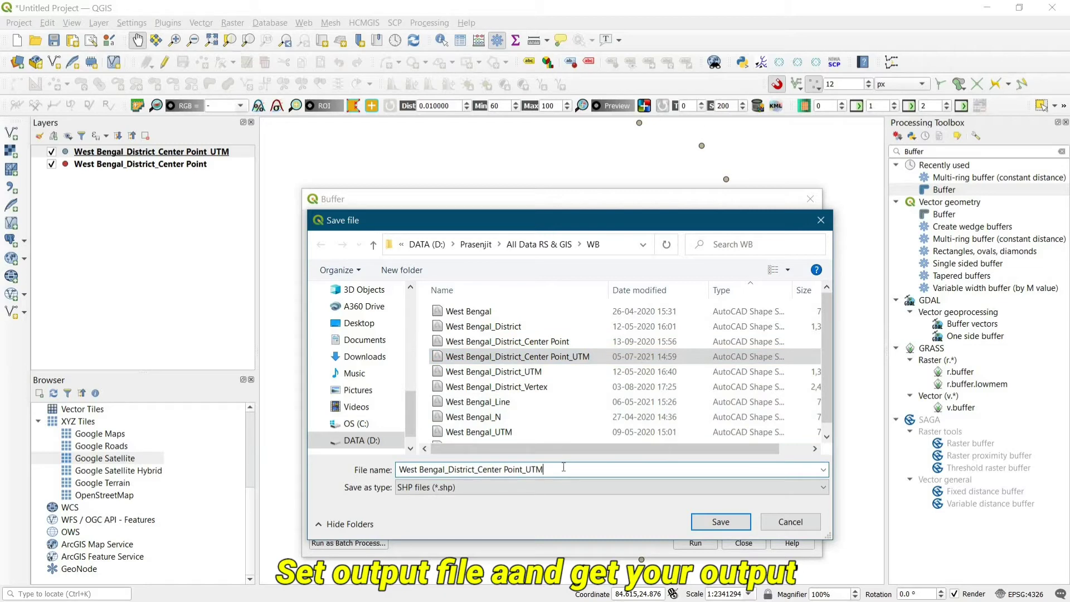
pyautogui.write('_10KM Buffer')
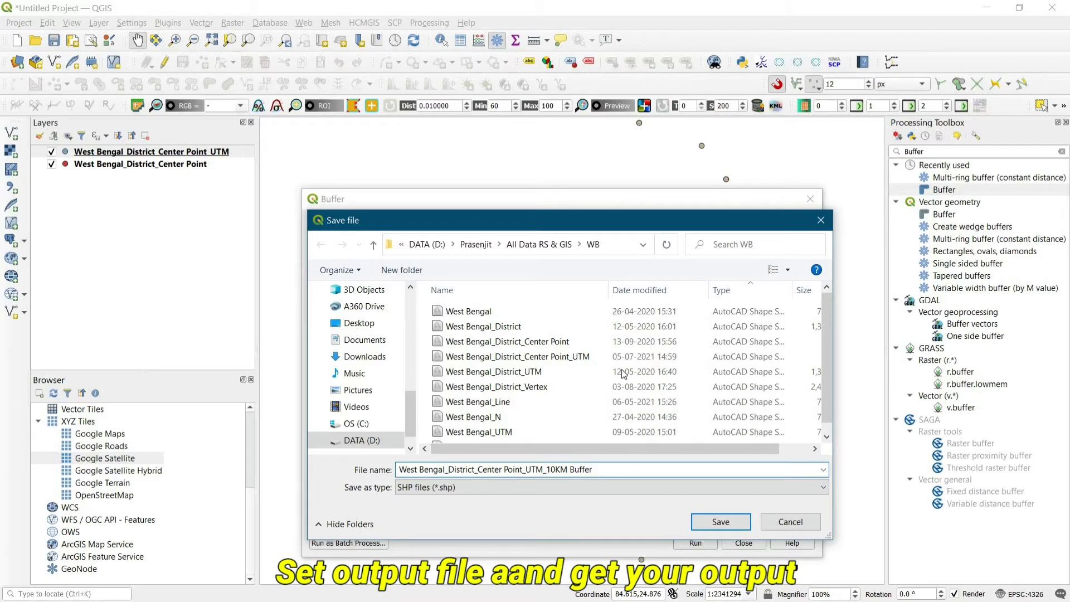
# Create a folder named Buffer inside the WB folder and set the buffer output to be saved there.
pyautogui.click(410, 272)
pyautogui.write('B')
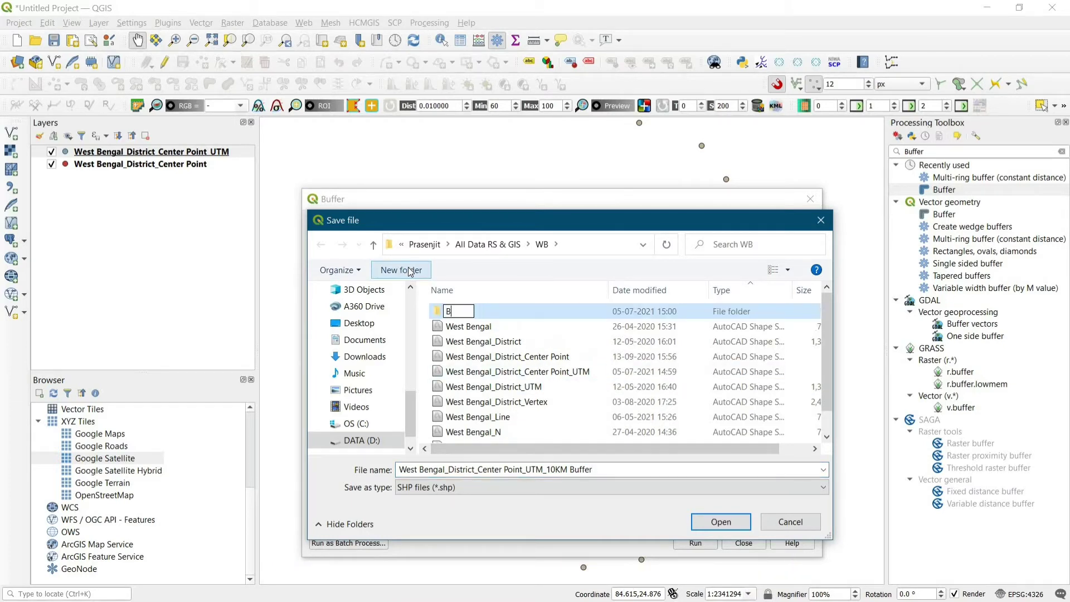
pyautogui.write('uffer')
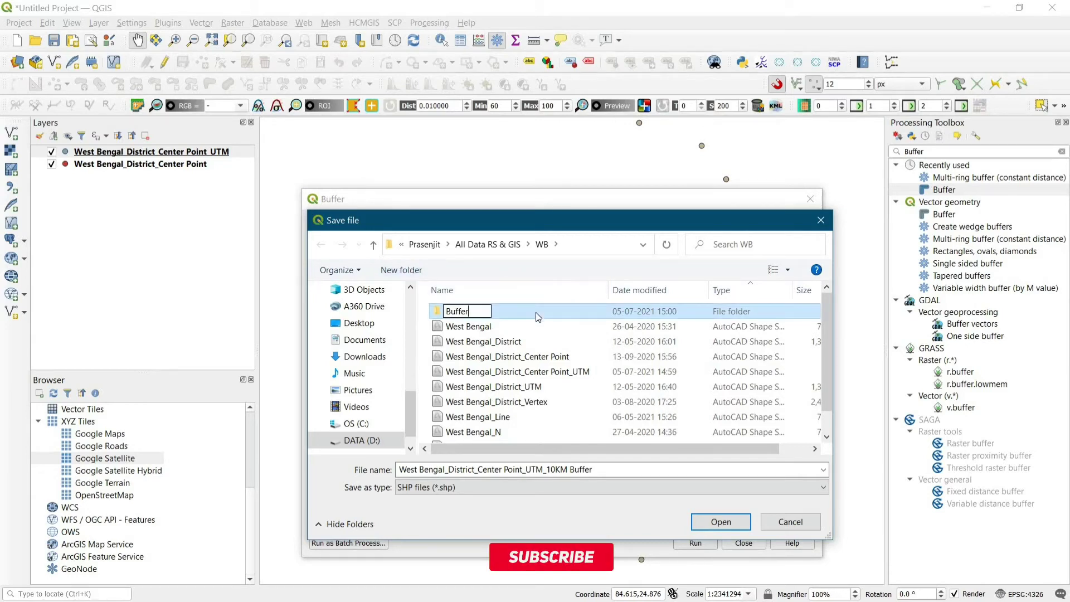
pyautogui.press('Return')
pyautogui.press('Return')
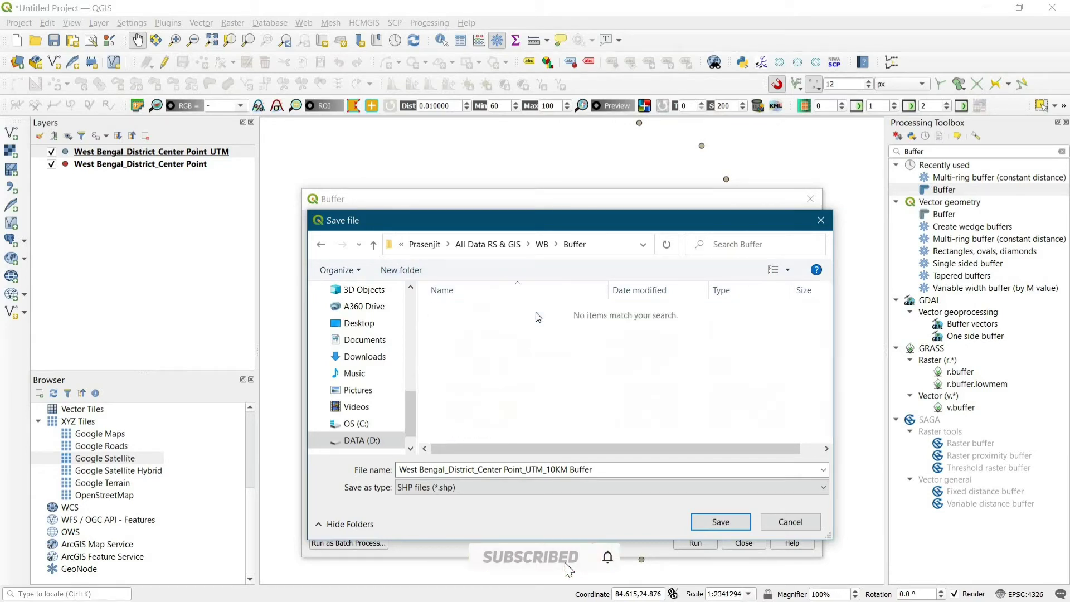
pyautogui.click(720, 522)
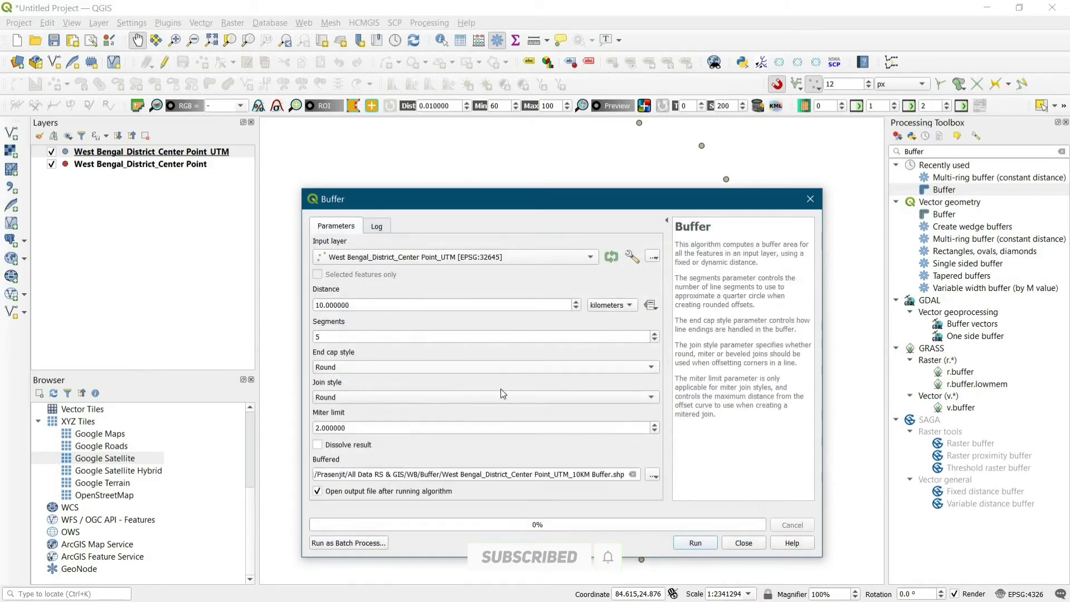
# Run the buffer and move the West Bengal_District_Center Point_UTM layer above the buffer layer.
pyautogui.click(695, 543)
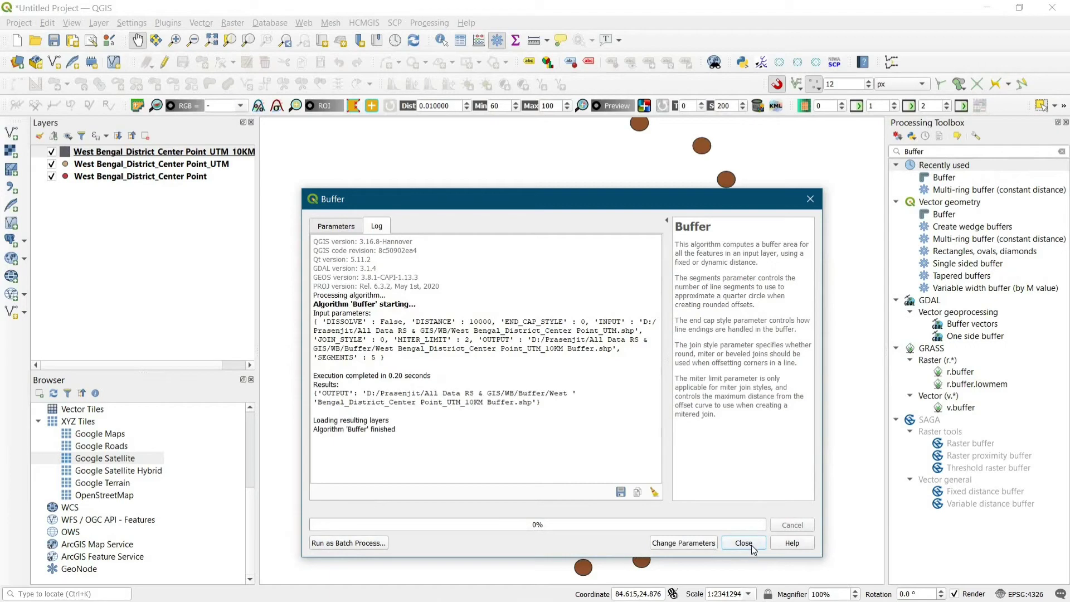
pyautogui.click(744, 544)
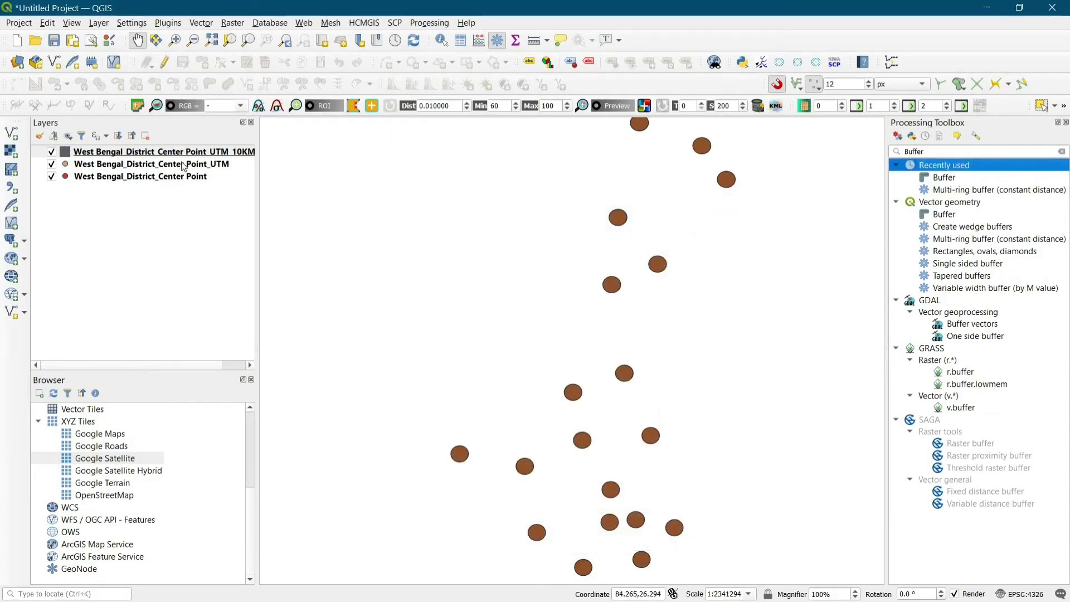
pyautogui.moveTo(191, 166); pyautogui.dragTo(187, 148)
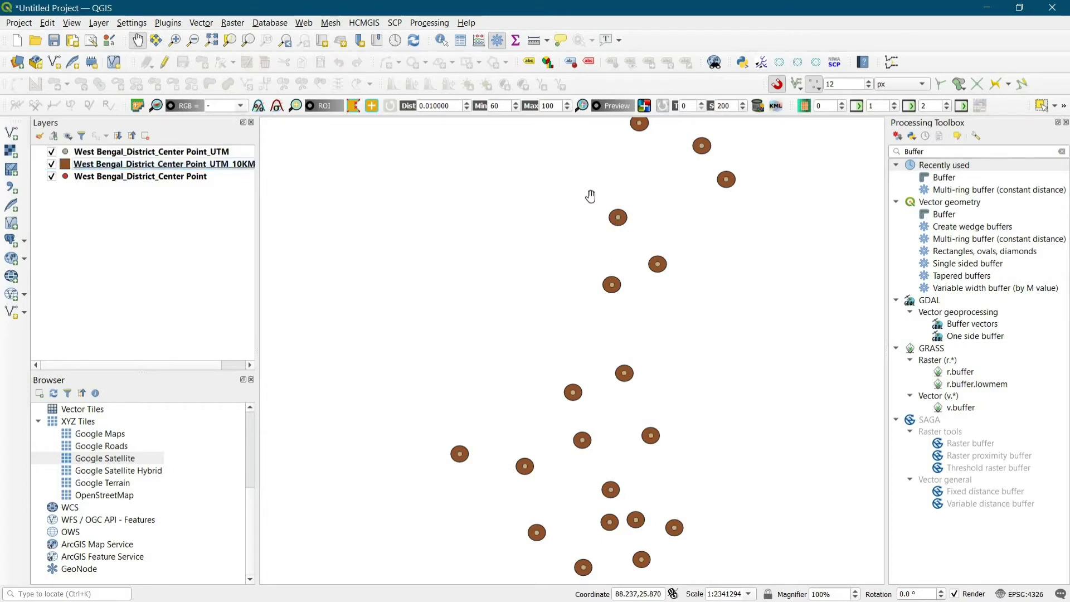
# Measure one buffer's radius from its center point to the outer edge, using ellipsoidal distance in meters.
pyautogui.click(175, 41)
pyautogui.moveTo(591, 207); pyautogui.dragTo(640, 225)
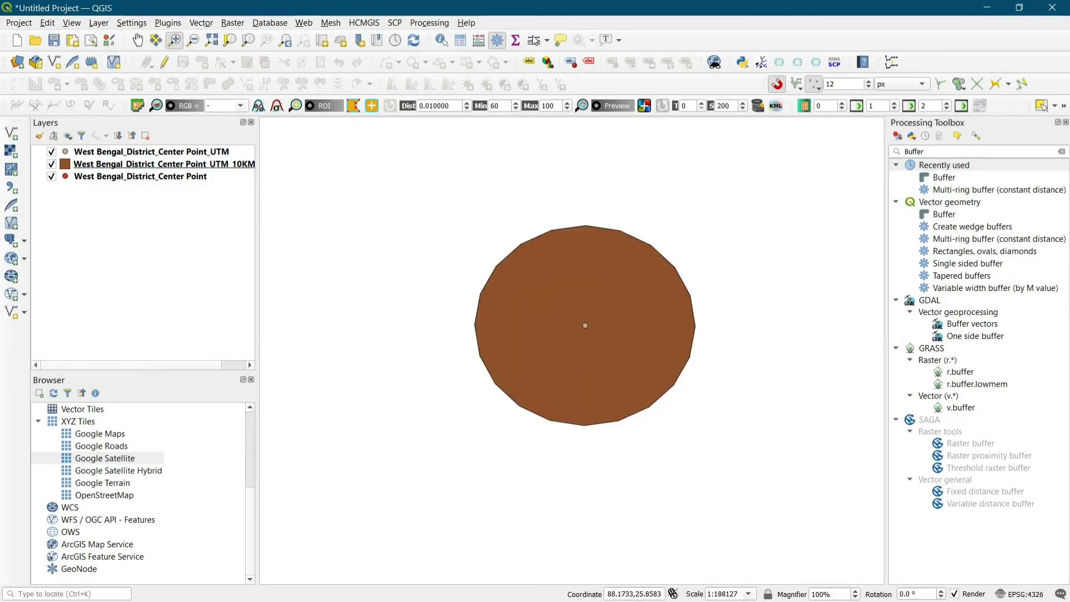
pyautogui.hotkey('ctrl', 'shift', 'm')
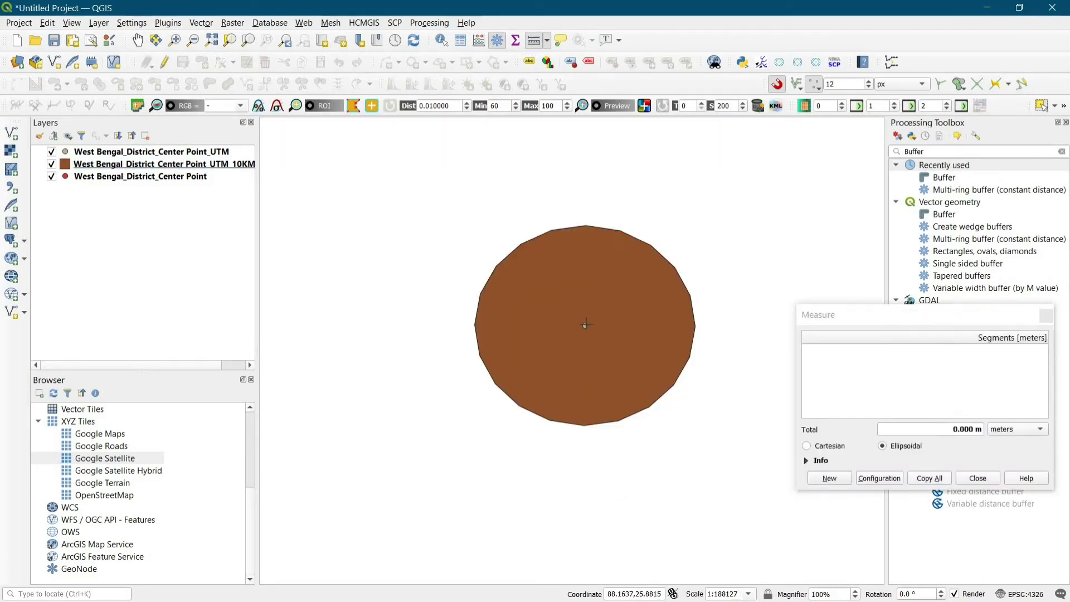
pyautogui.click(585, 326)
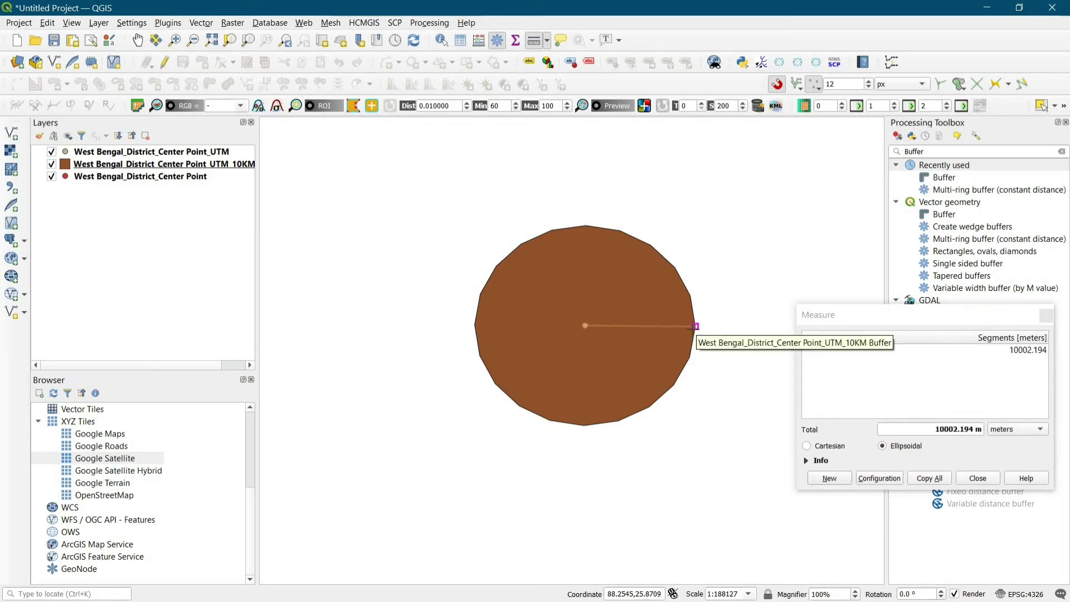
pyautogui.click(695, 326)
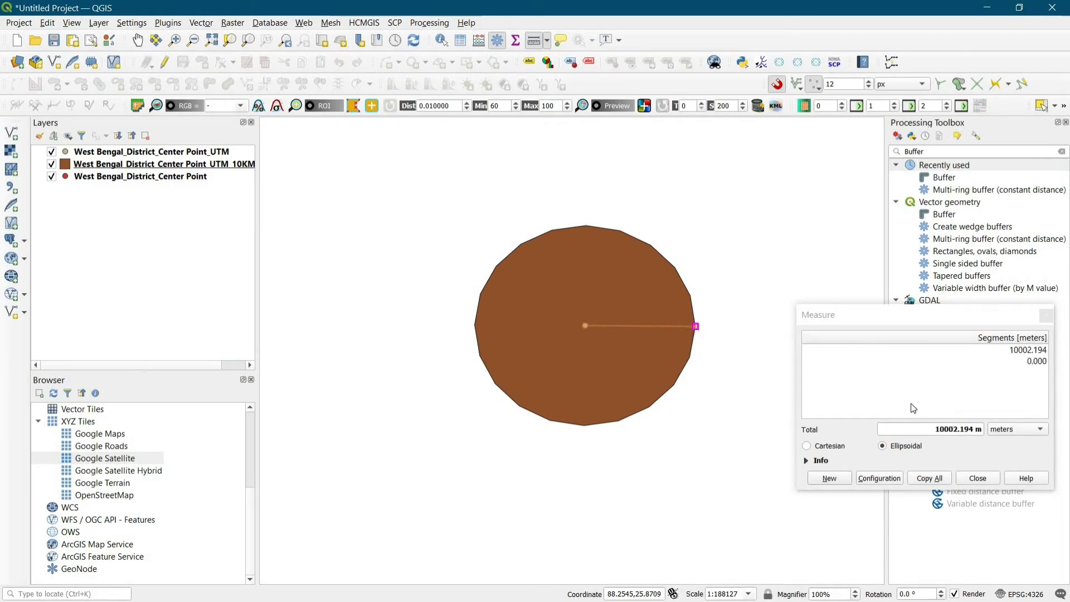
# Finish the buffer radius measurement, switch its unit to kilometers and close the measurement.
pyautogui.rightClick(696, 326)
pyautogui.click(1023, 432)
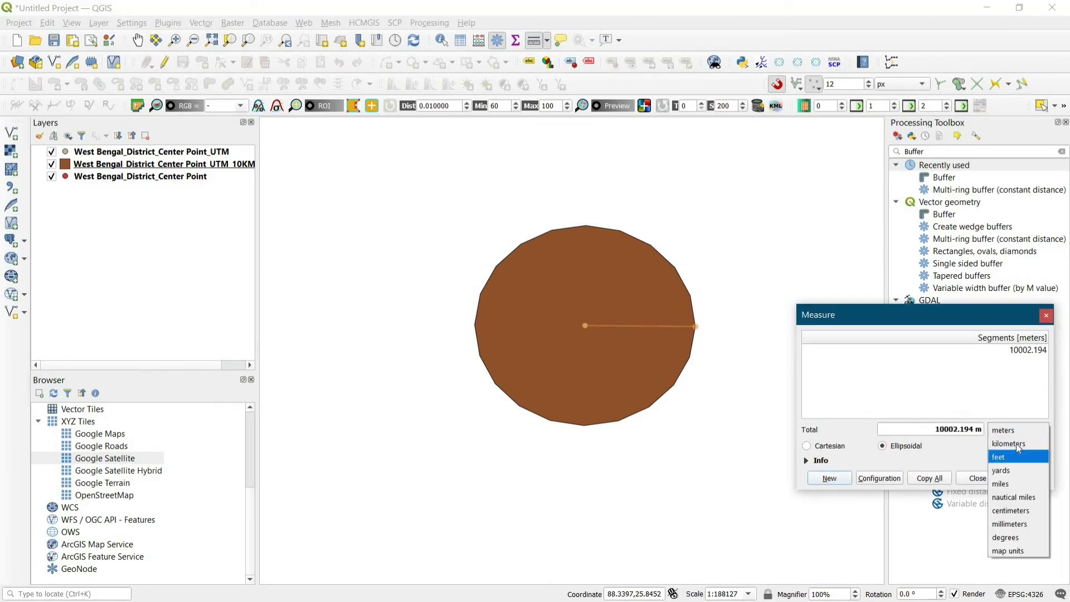
pyautogui.click(1015, 443)
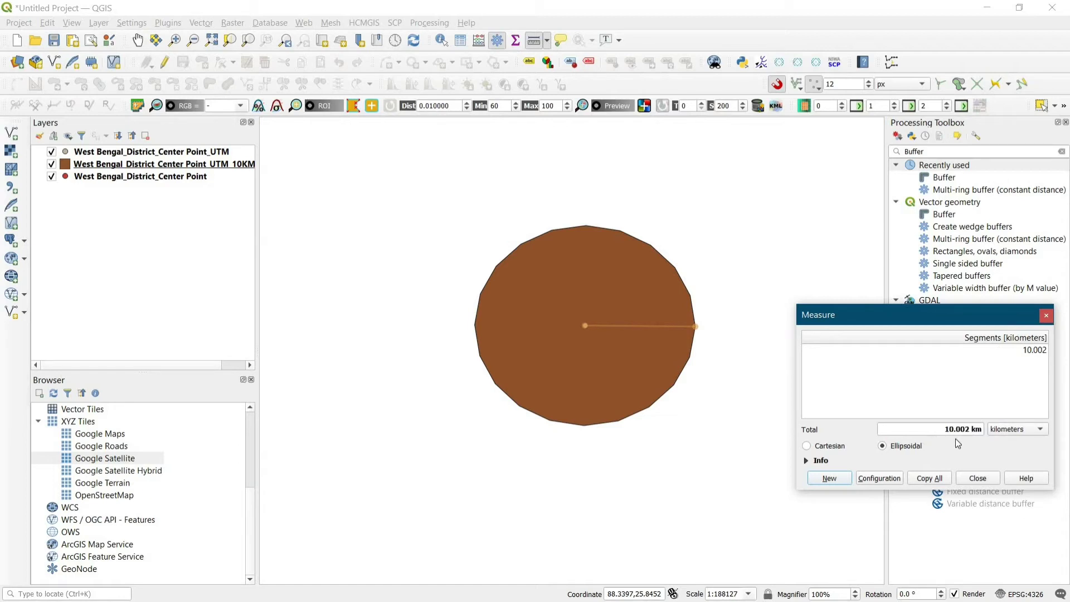
pyautogui.click(1045, 317)
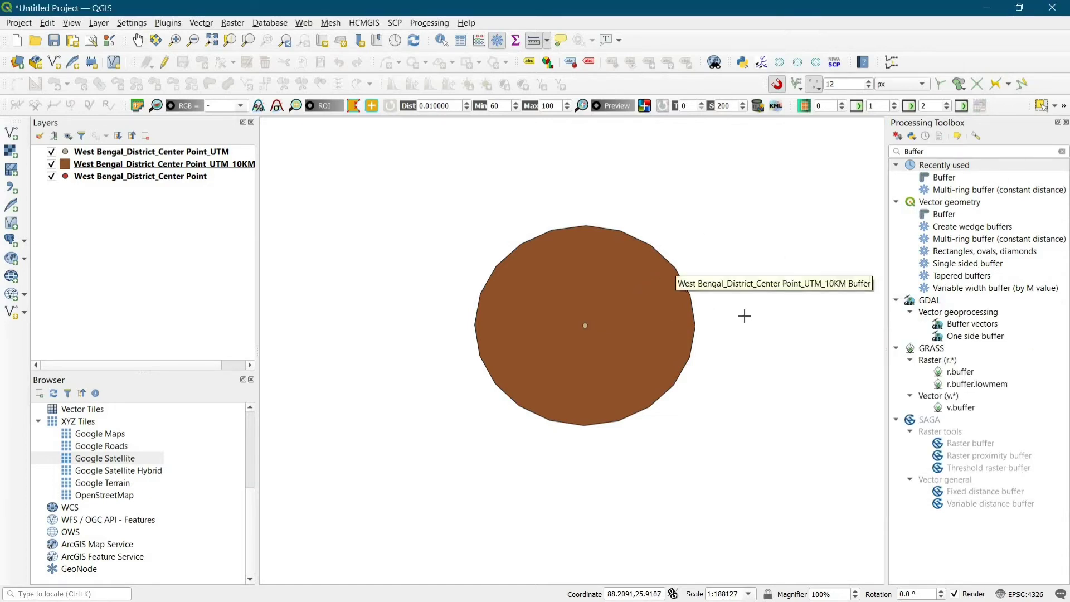
# Start the Multi-ring buffer (constant distance) tool with West Bengal_District_Center Point_UTM [EPSG:32645] as the input layer.
pyautogui.scroll(-6, 402, 221)
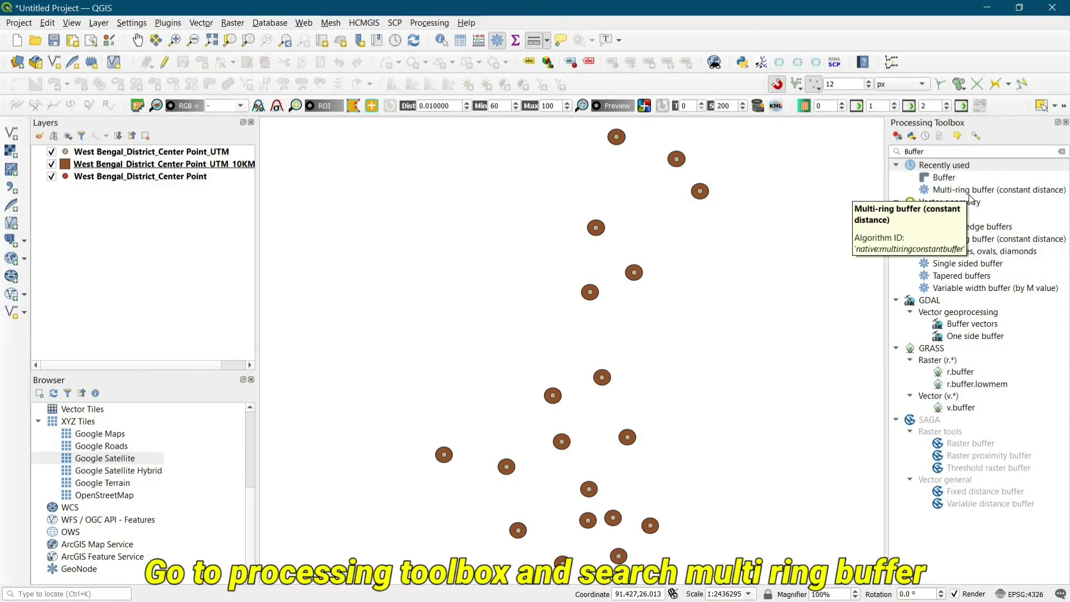
pyautogui.doubleClick(970, 195)
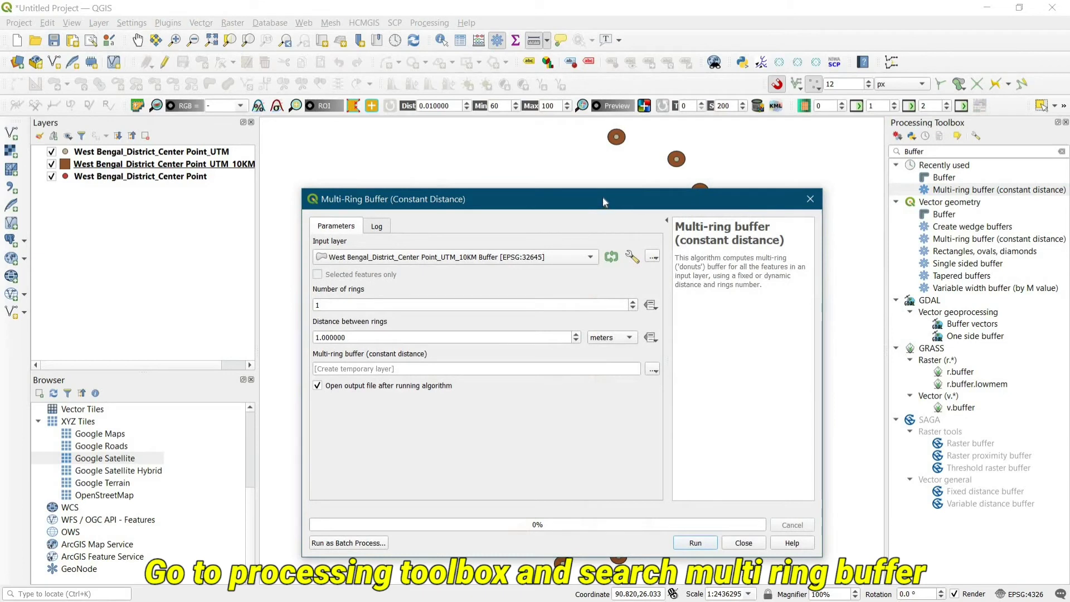
pyautogui.moveTo(603, 199); pyautogui.dragTo(634, 185)
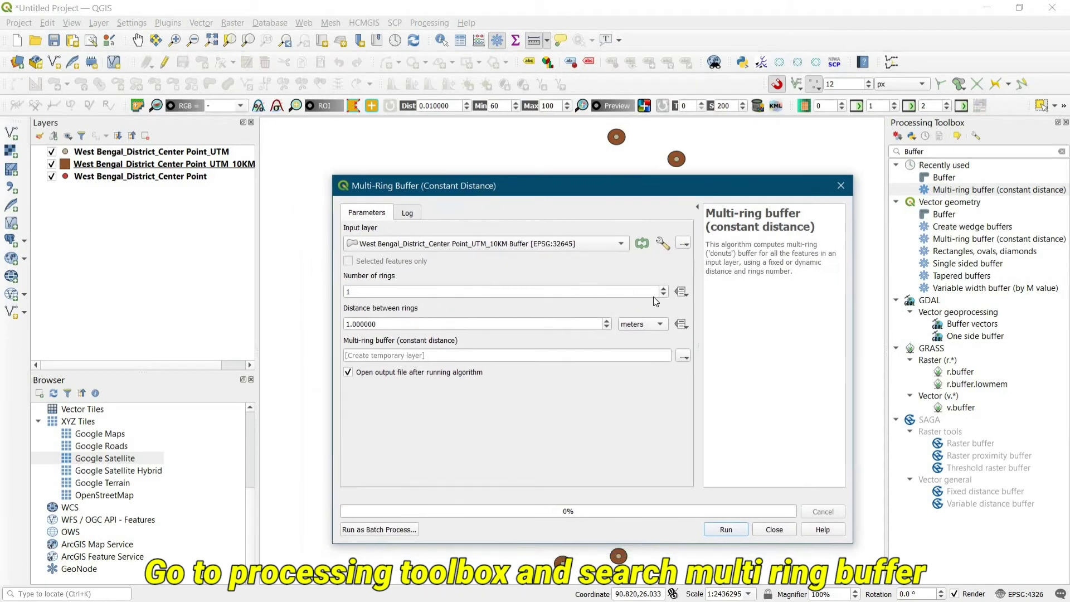
pyautogui.click(610, 243)
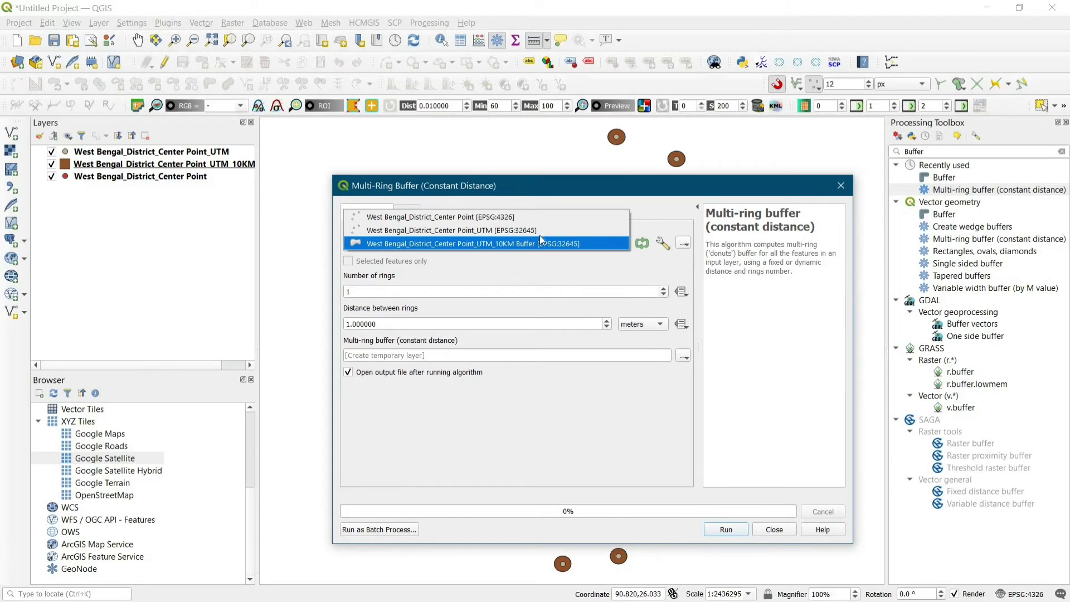
pyautogui.click(497, 232)
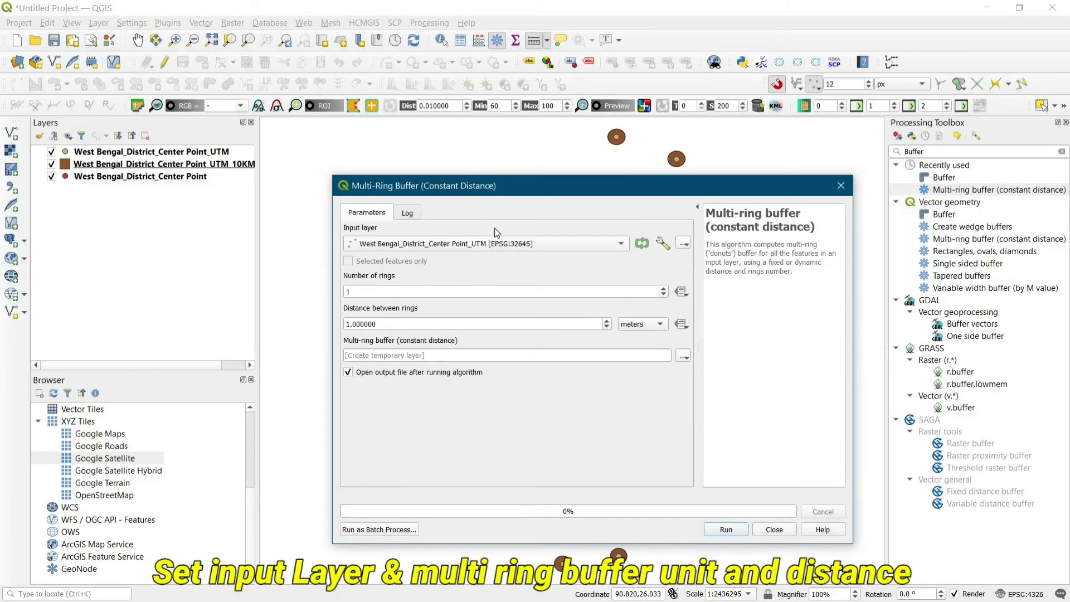
# Try West Bengal_District_Center Point [EPSG:4326] as the input to check its distance unit, and return to the UTM layer.
pyautogui.click(490, 244)
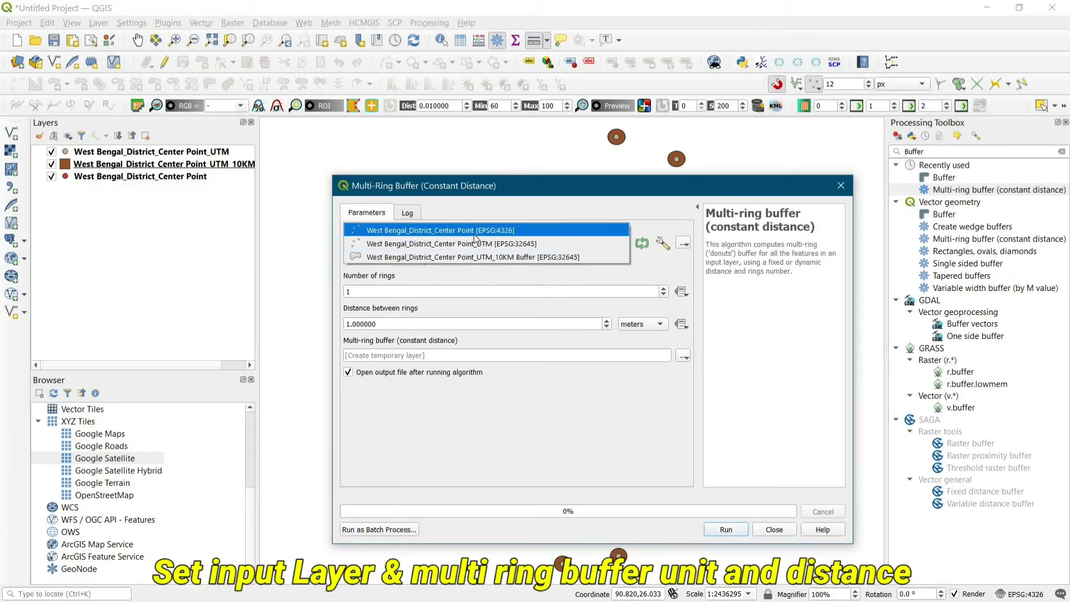
pyautogui.click(475, 237)
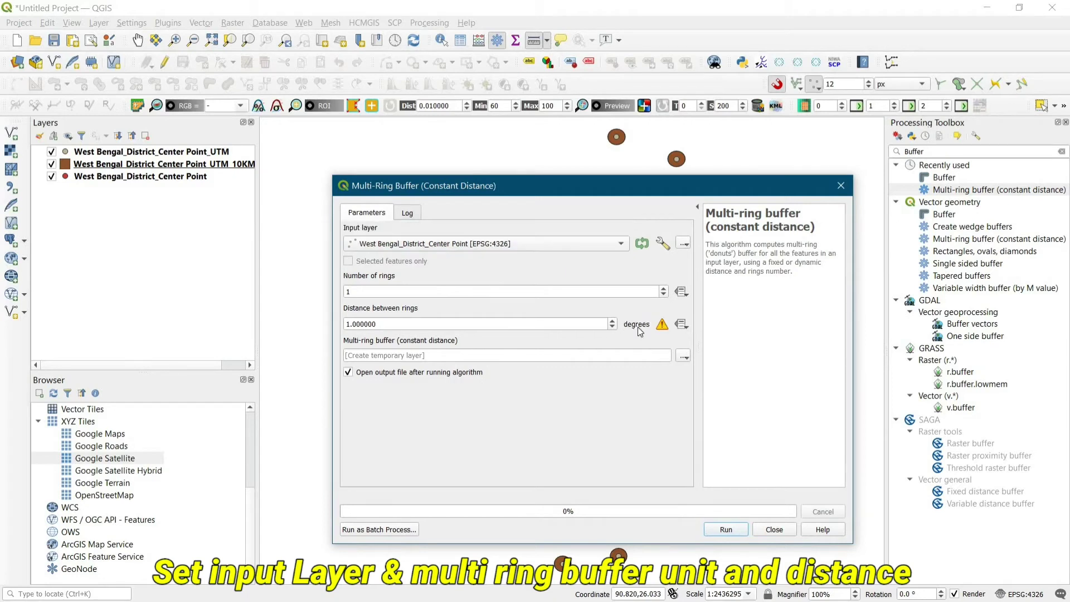
pyautogui.click(621, 249)
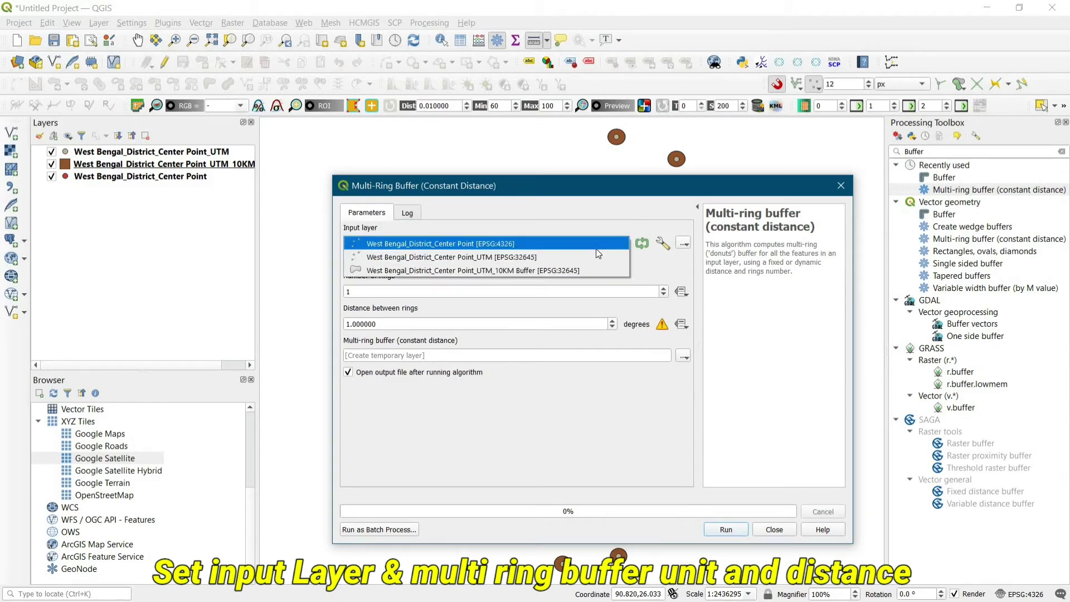
pyautogui.click(541, 251)
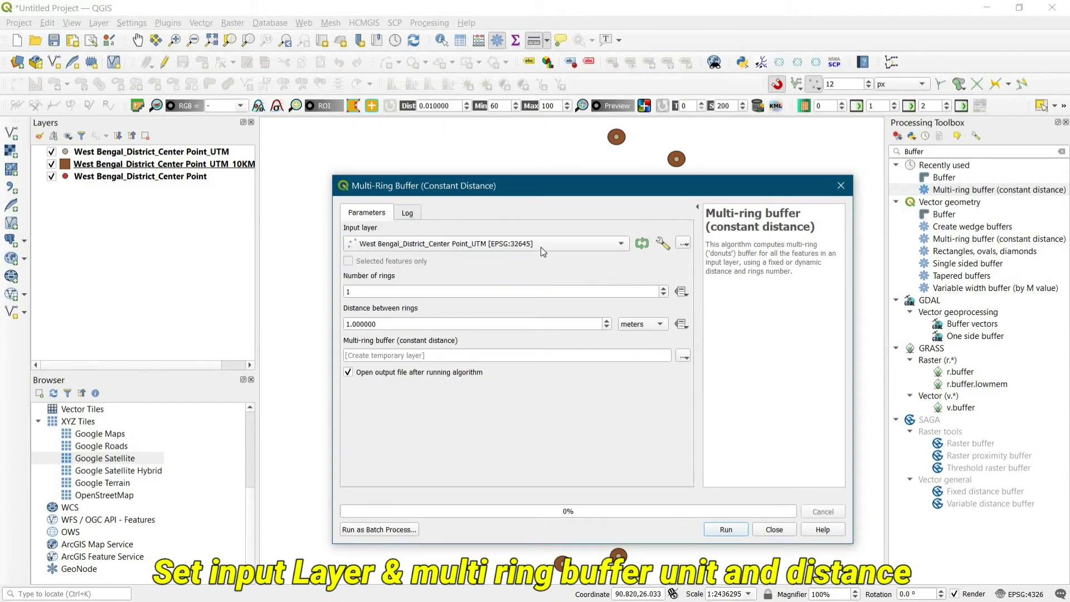
# Set the number of rings to 4 and the distance between rings to 10 kilometers.
pyautogui.click(619, 291)
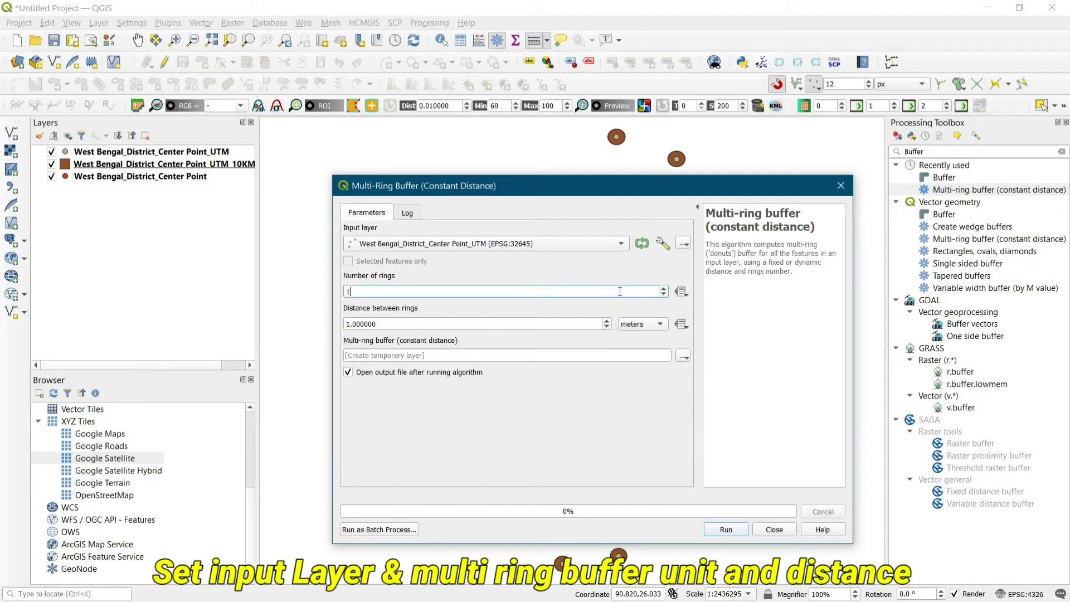
pyautogui.press('BackSpace')
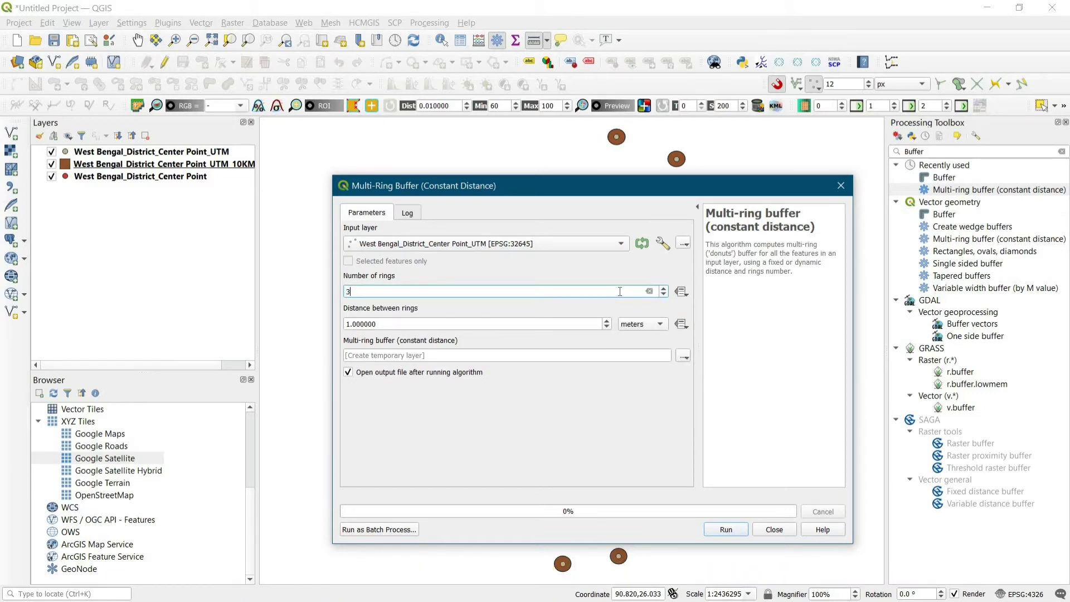
pyautogui.write('4')
pyautogui.click(554, 324)
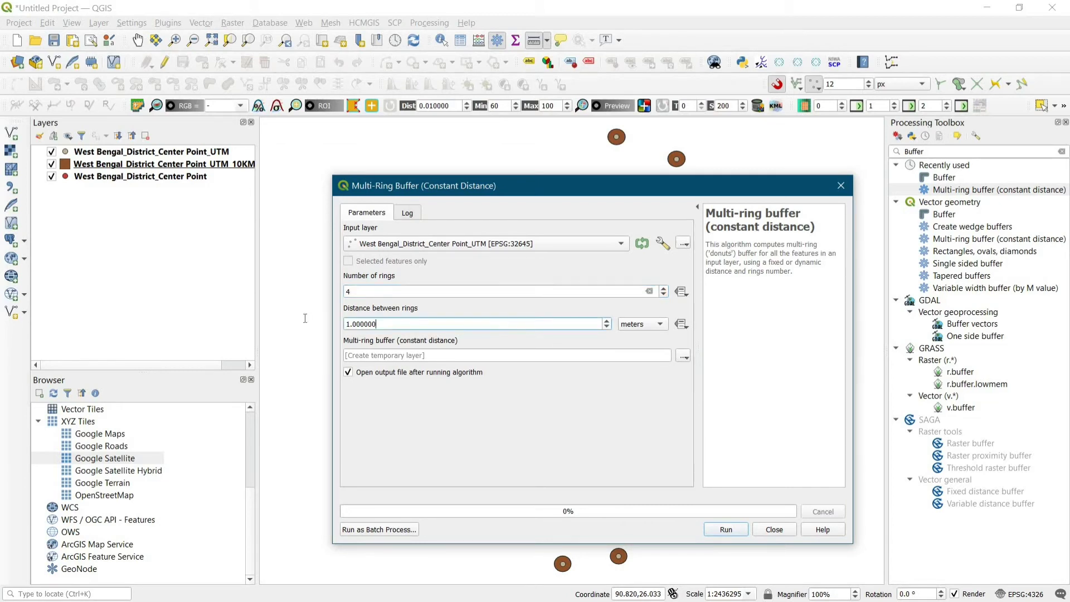
pyautogui.write('10')
pyautogui.click(647, 327)
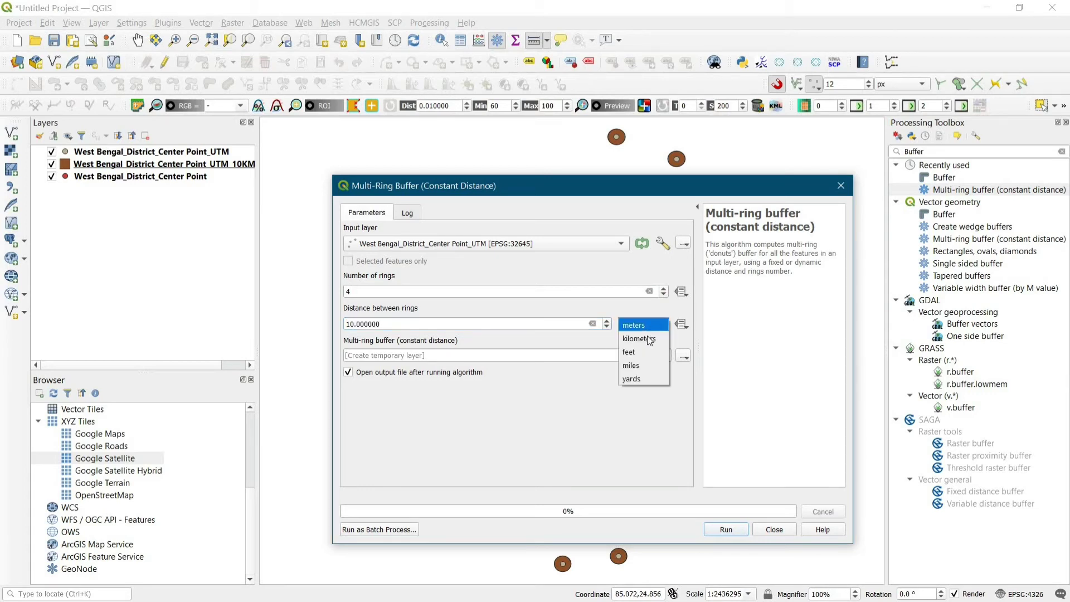
pyautogui.press('Return')
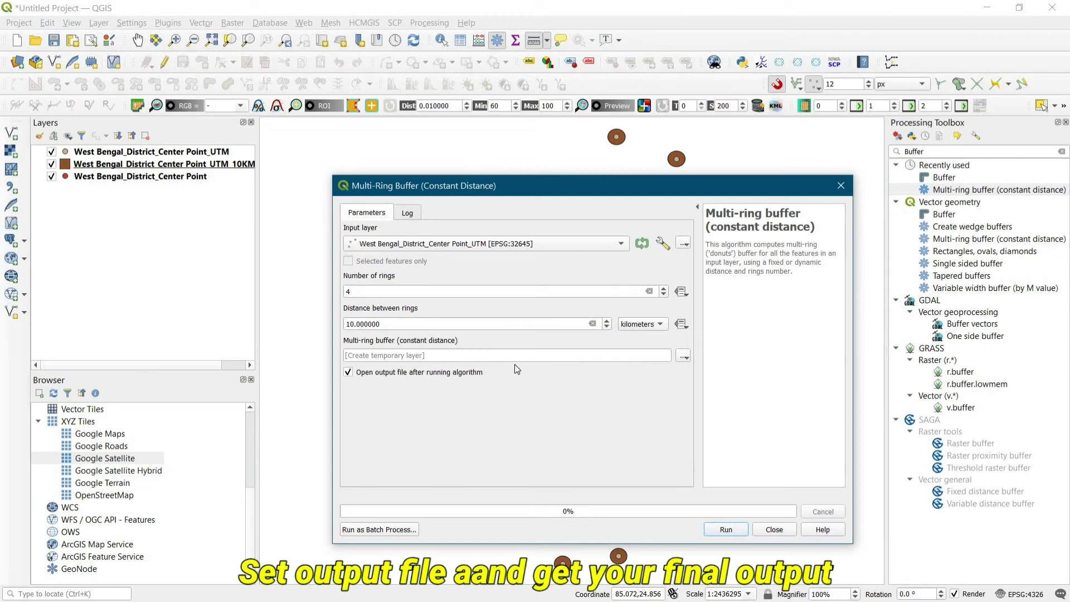
# Set the output to a shapefile named West Bengal_District_Center Point_UTM_10KM Multi Ring Buffer in the Buffer folder, and run the multi-ring buffer.
pyautogui.click(684, 357)
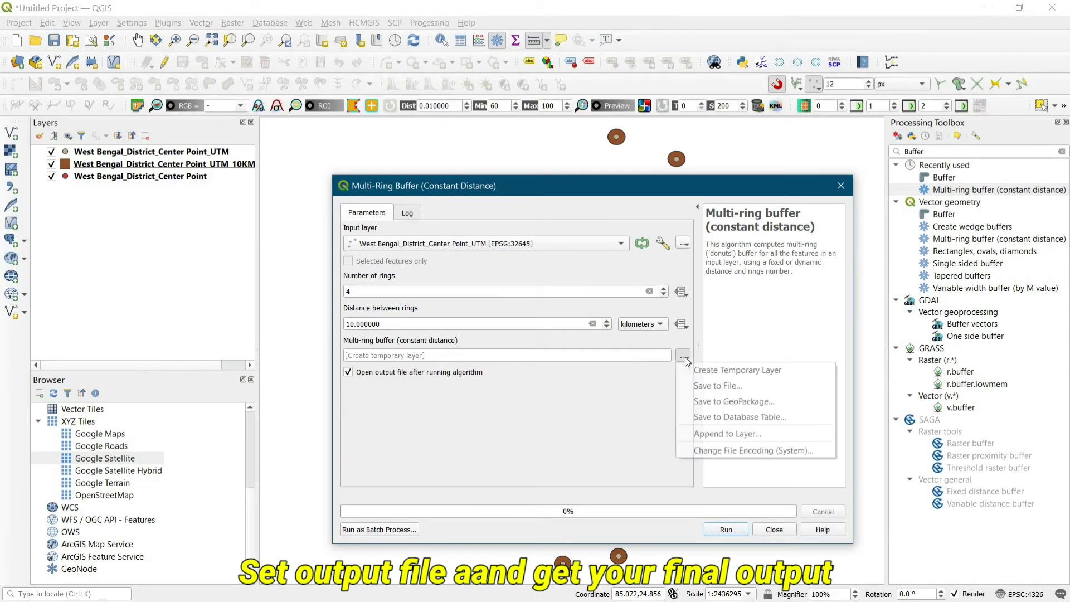
pyautogui.click(718, 386)
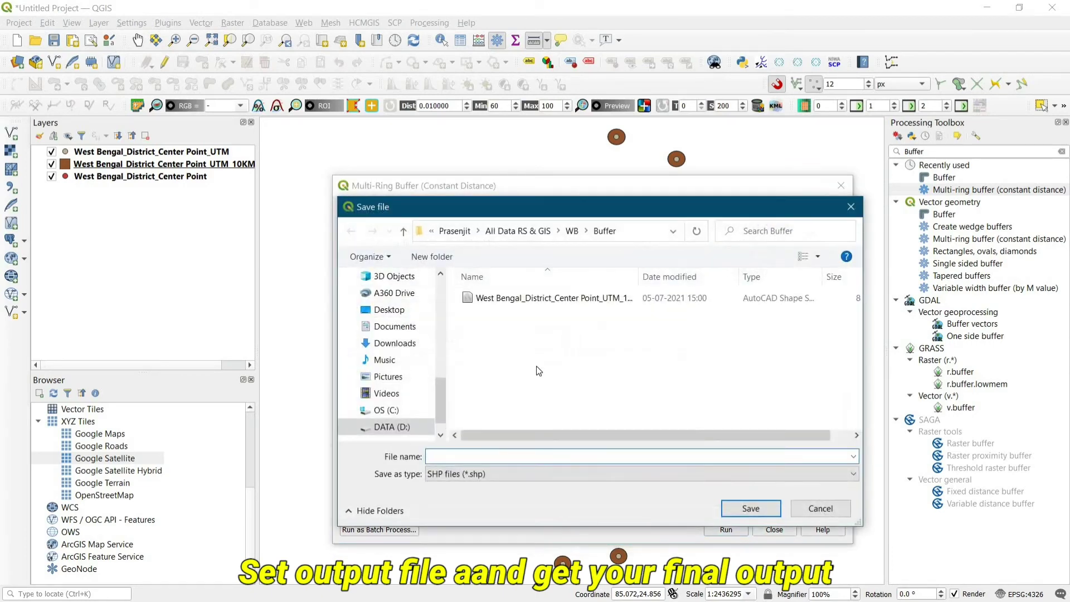
pyautogui.click(543, 300)
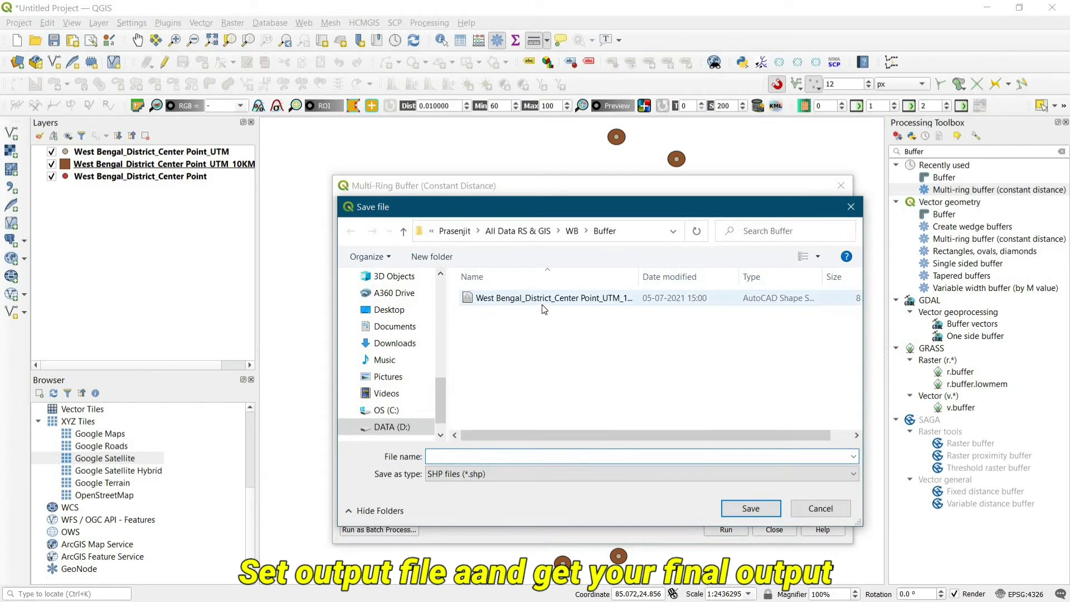
pyautogui.click(600, 456)
pyautogui.click(600, 456)
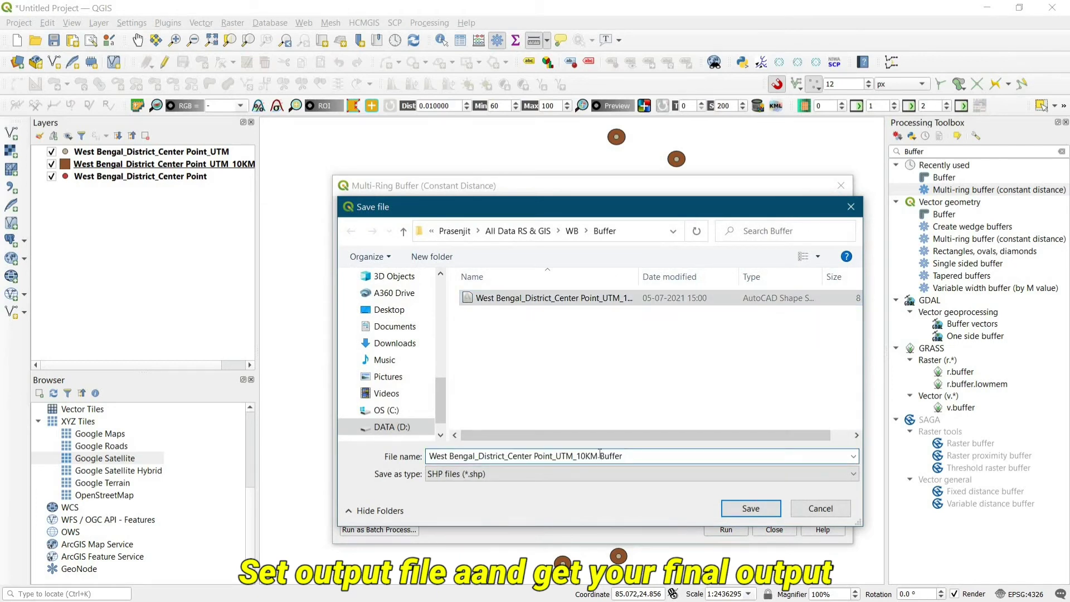
pyautogui.write('Multi')
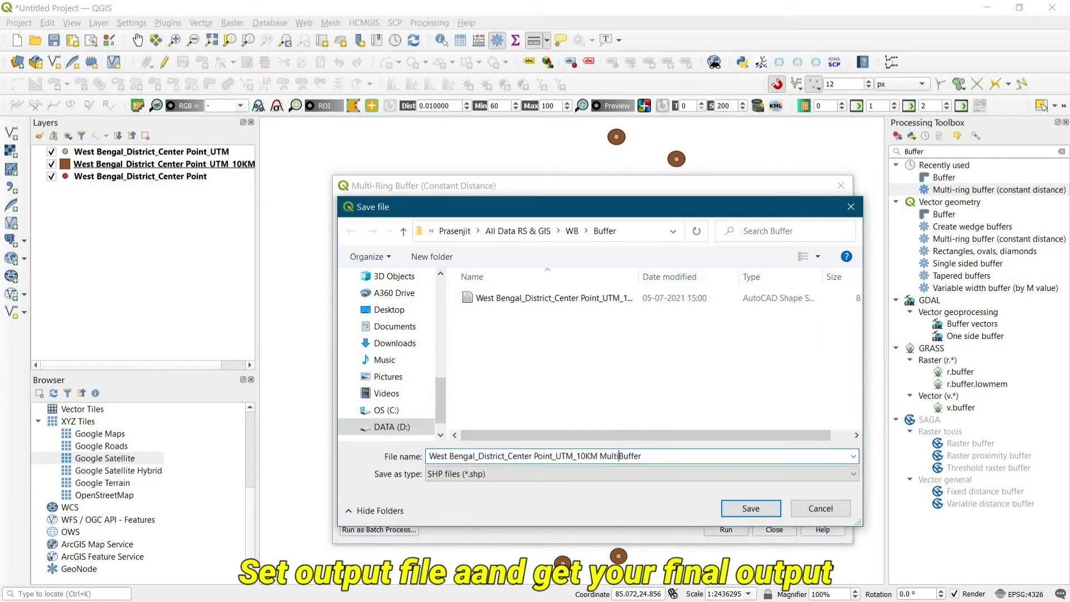
pyautogui.write(' Ring')
pyautogui.click(752, 509)
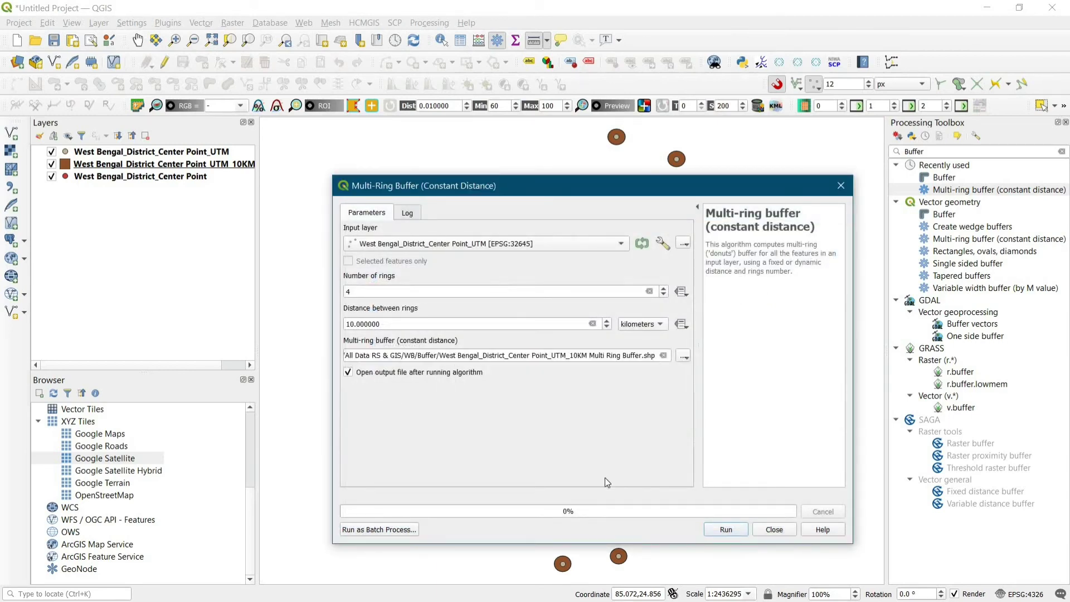
pyautogui.click(726, 531)
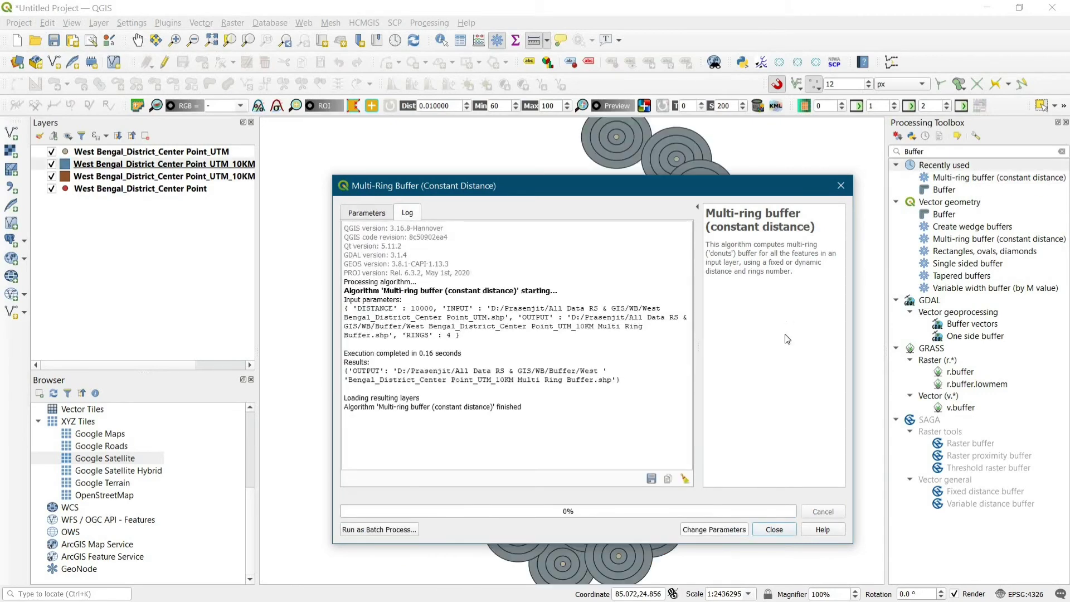
pyautogui.click(775, 530)
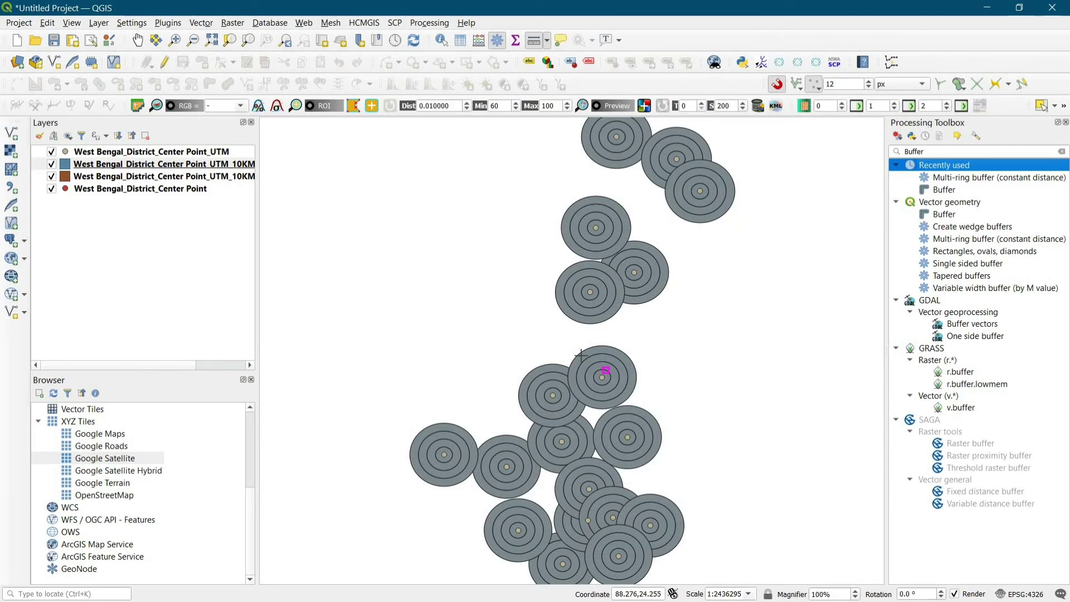
# Measure outward from one center point across its rings to the outermost edge in kilometers, copy the measurements and close the measurement.
pyautogui.click(602, 379)
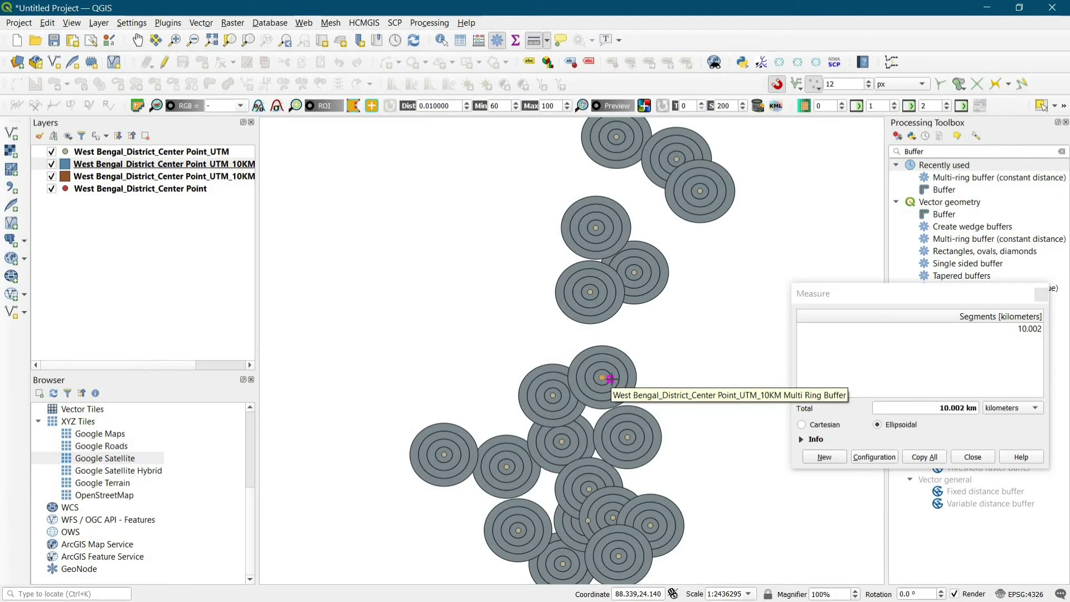
pyautogui.click(611, 379)
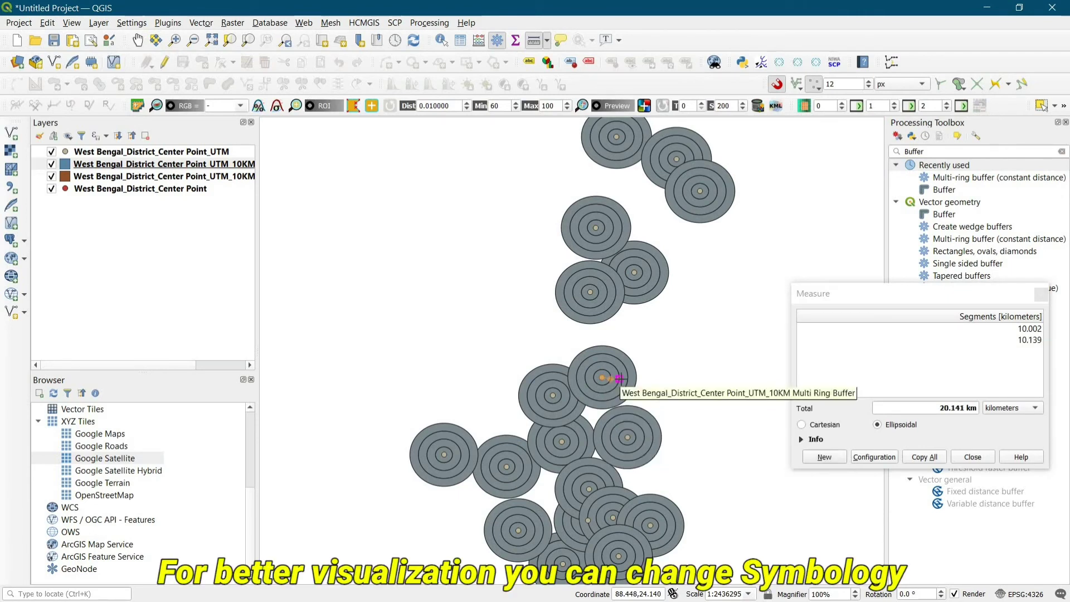
pyautogui.click(620, 379)
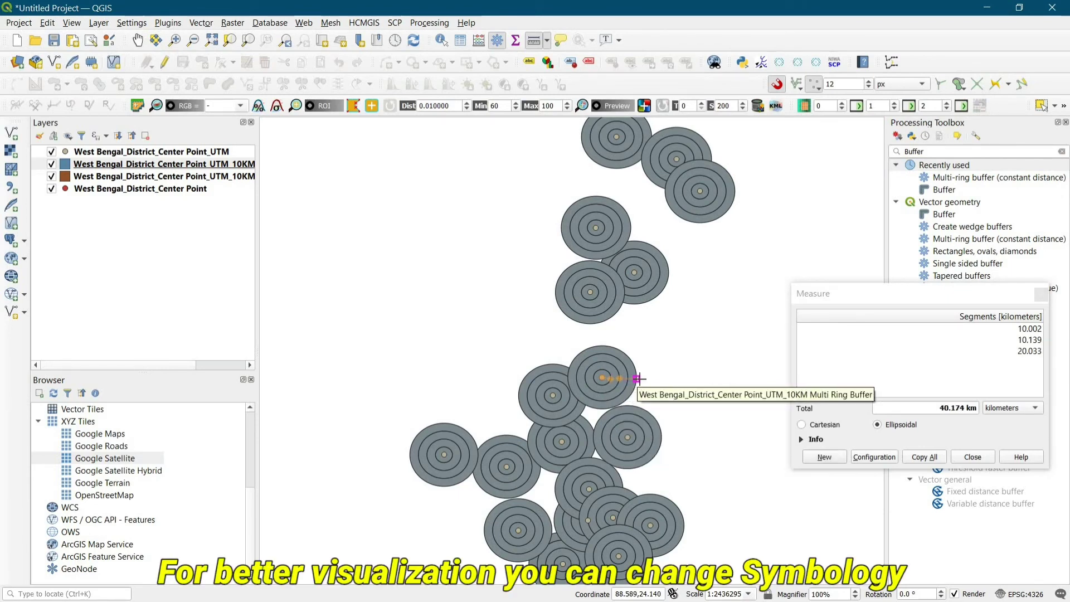
pyautogui.click(639, 379)
pyautogui.rightClick(638, 379)
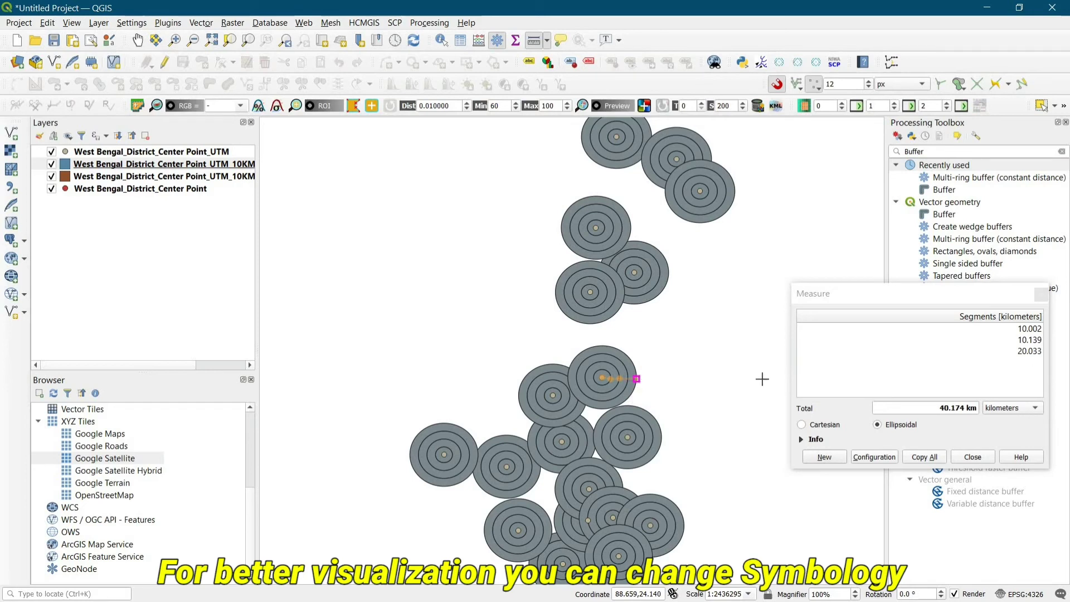
pyautogui.click(924, 462)
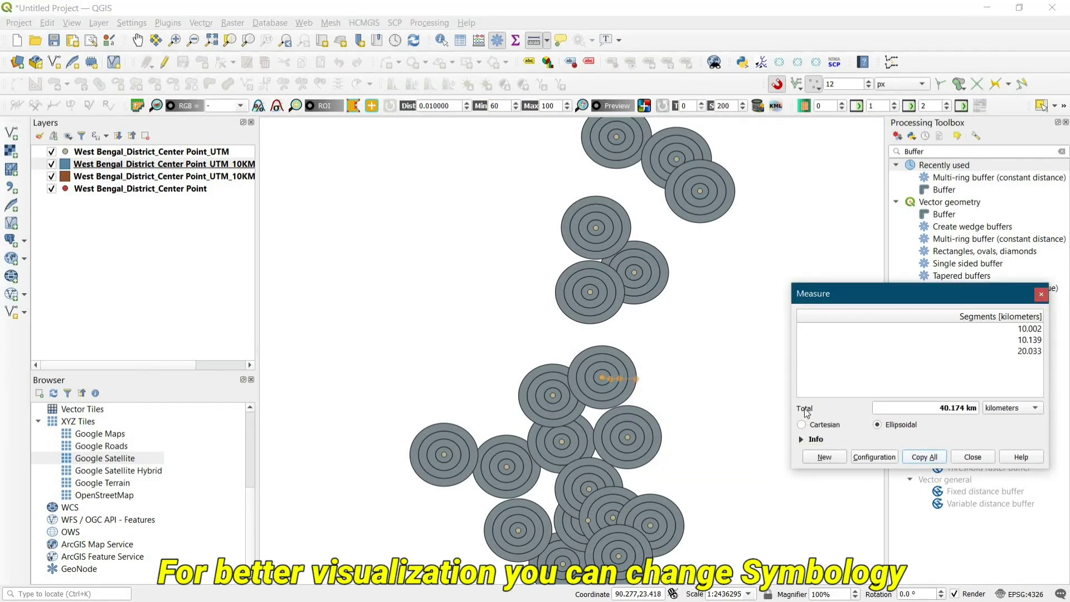
pyautogui.click(971, 457)
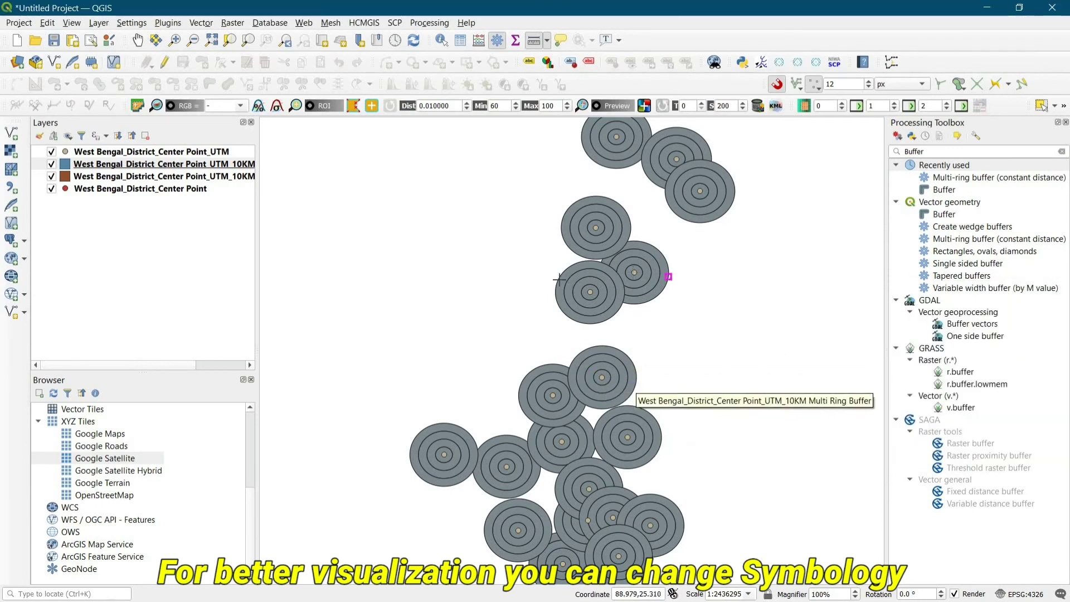
# Open the symbology properties of the multi-ring buffer layer and change its renderer from Single Symbol to Categorized.
pyautogui.click(211, 164)
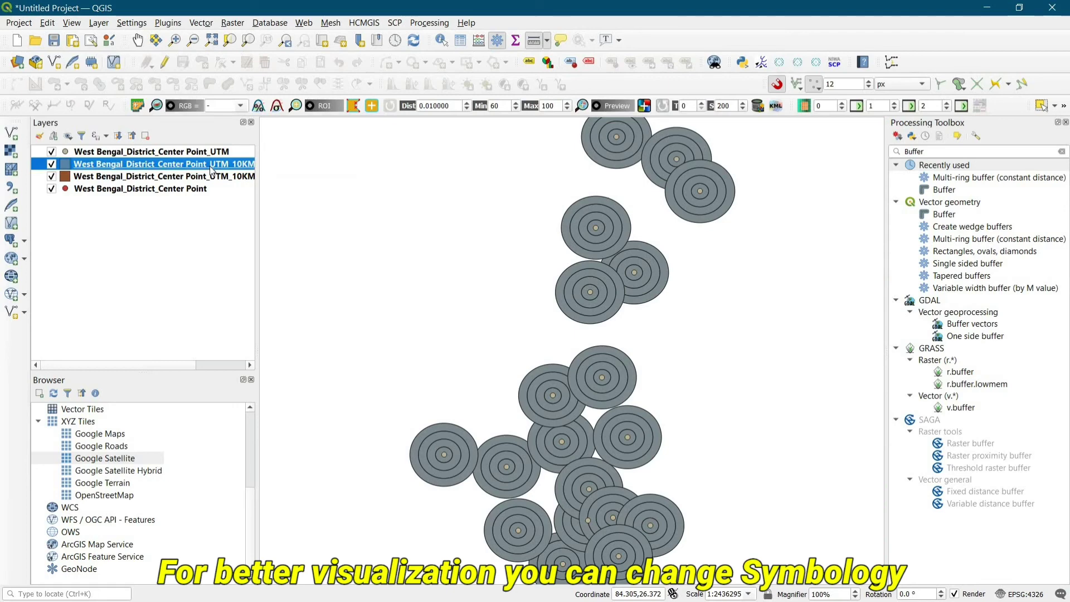
pyautogui.rightClick(212, 171)
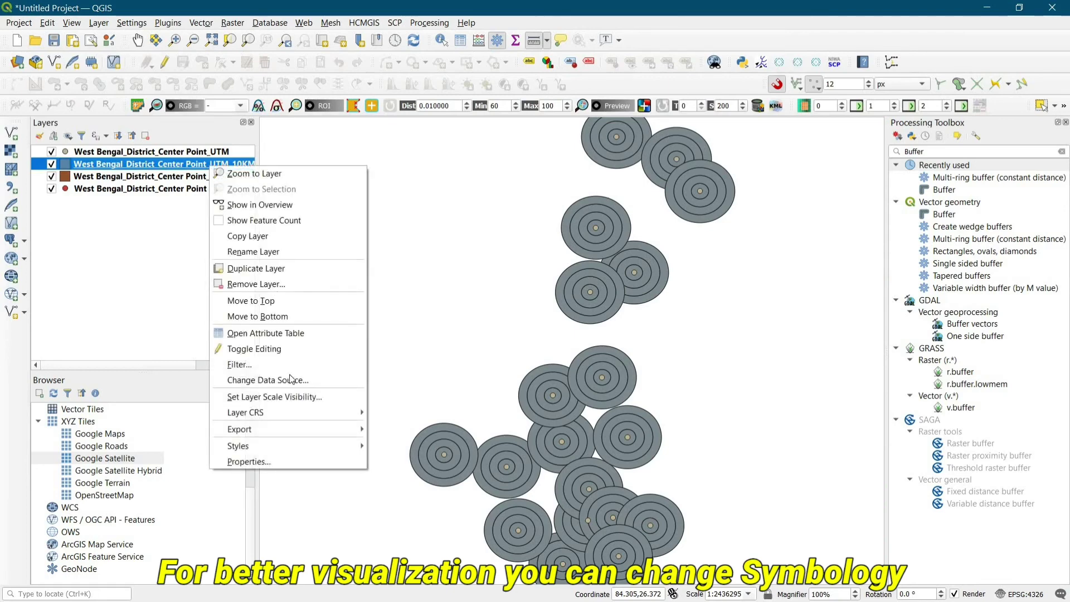
pyautogui.click(273, 459)
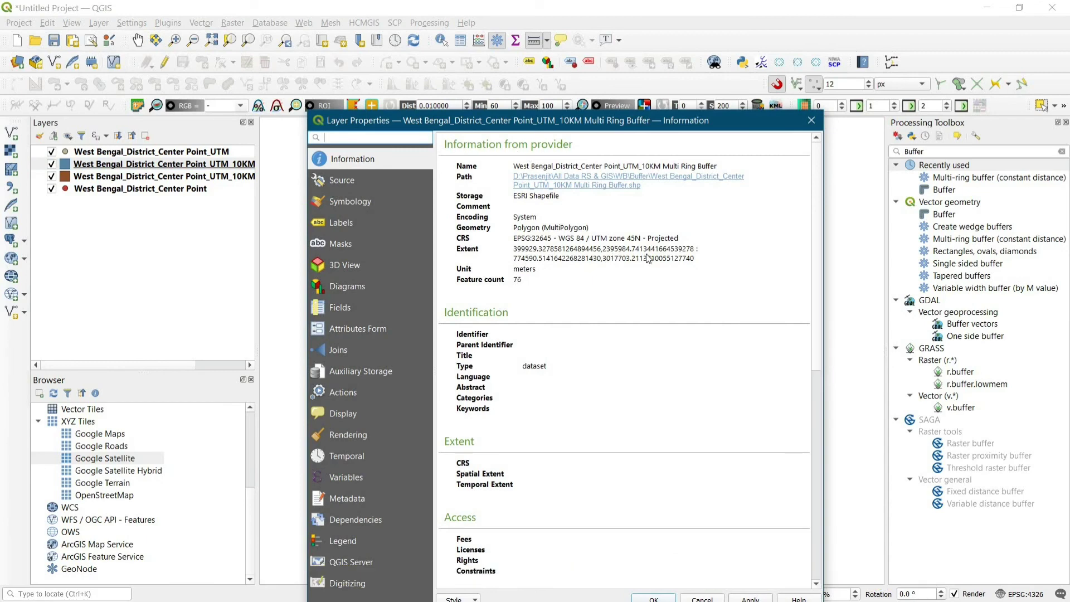
pyautogui.click(361, 201)
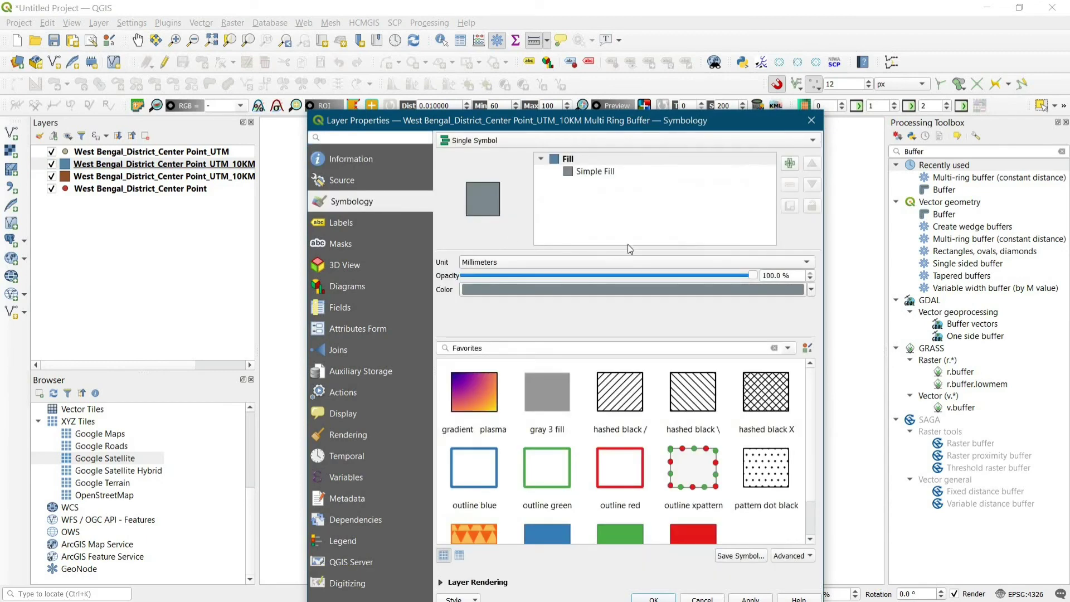
pyautogui.click(555, 139)
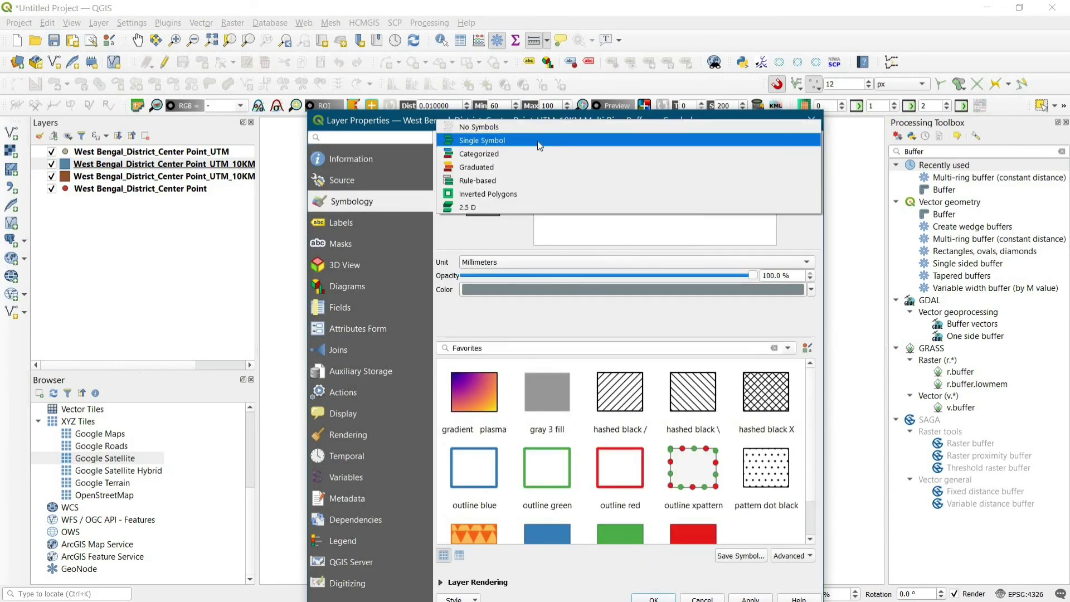
pyautogui.click(490, 154)
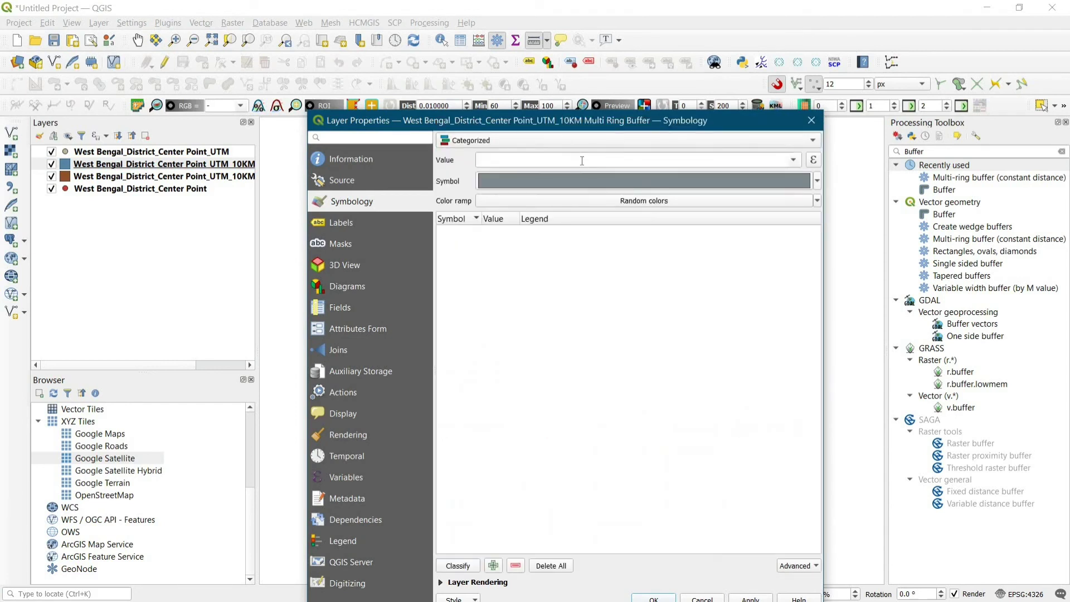
pyautogui.click(547, 140)
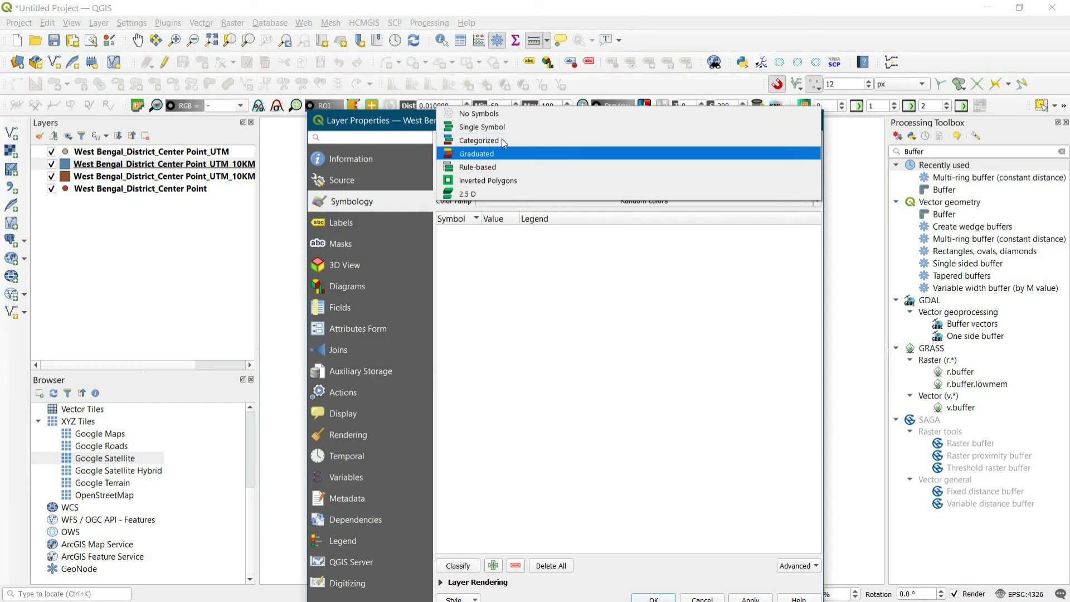
pyautogui.click(503, 141)
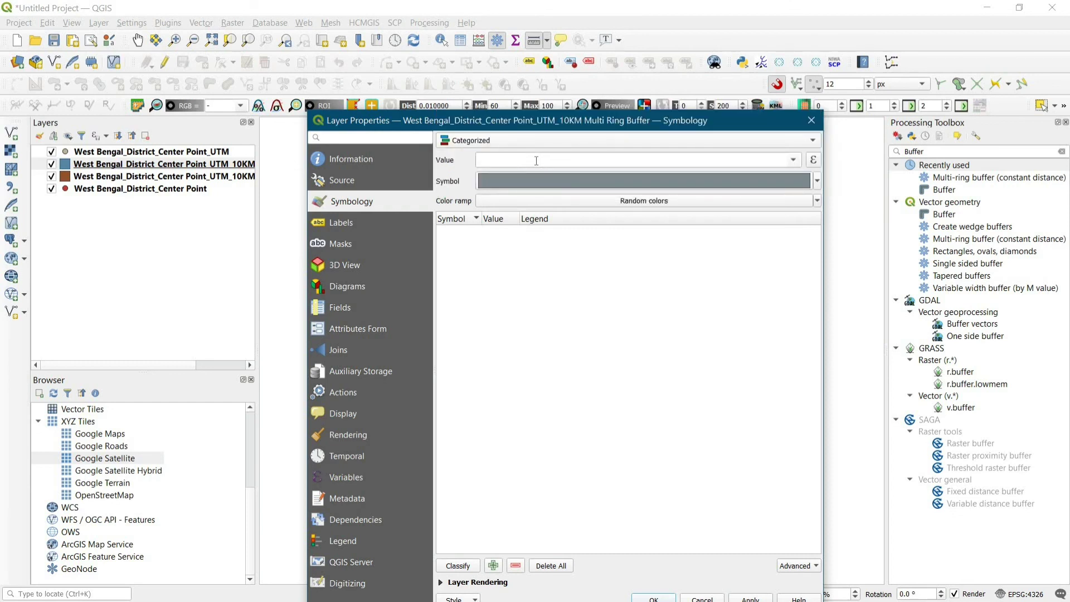
# Classify the rings by the distance field with random colors and apply the styling to the multi-ring buffer layer.
pyautogui.click(537, 161)
pyautogui.click(792, 161)
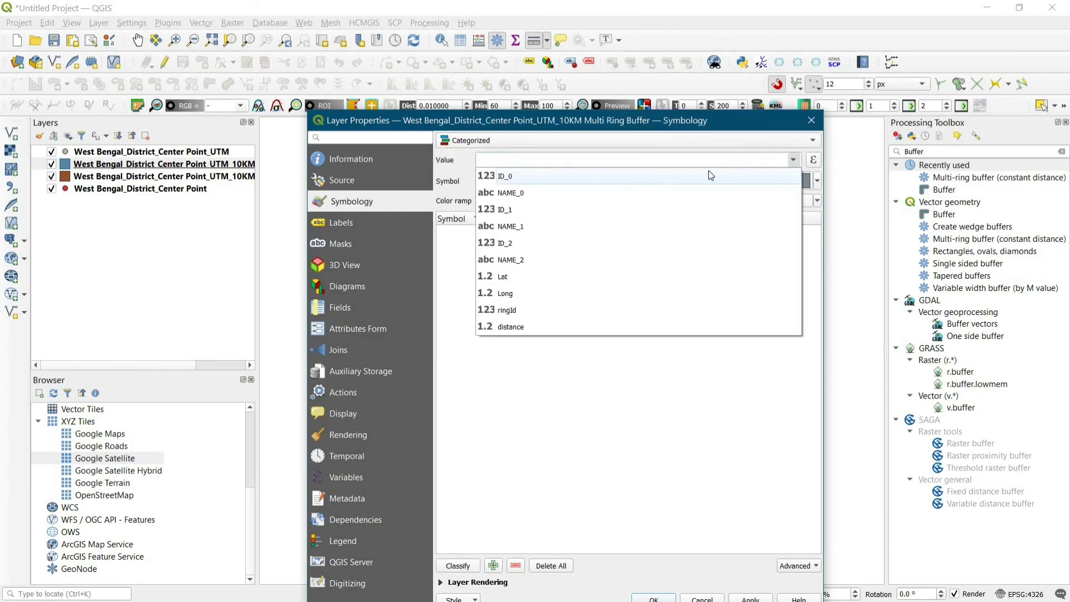
pyautogui.click(550, 322)
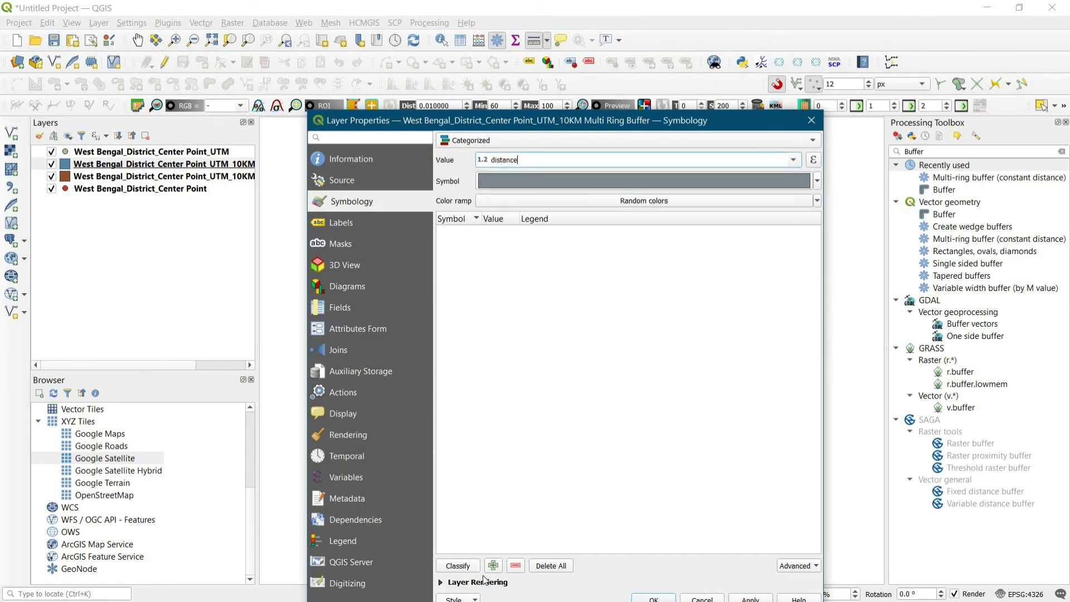
pyautogui.click(456, 568)
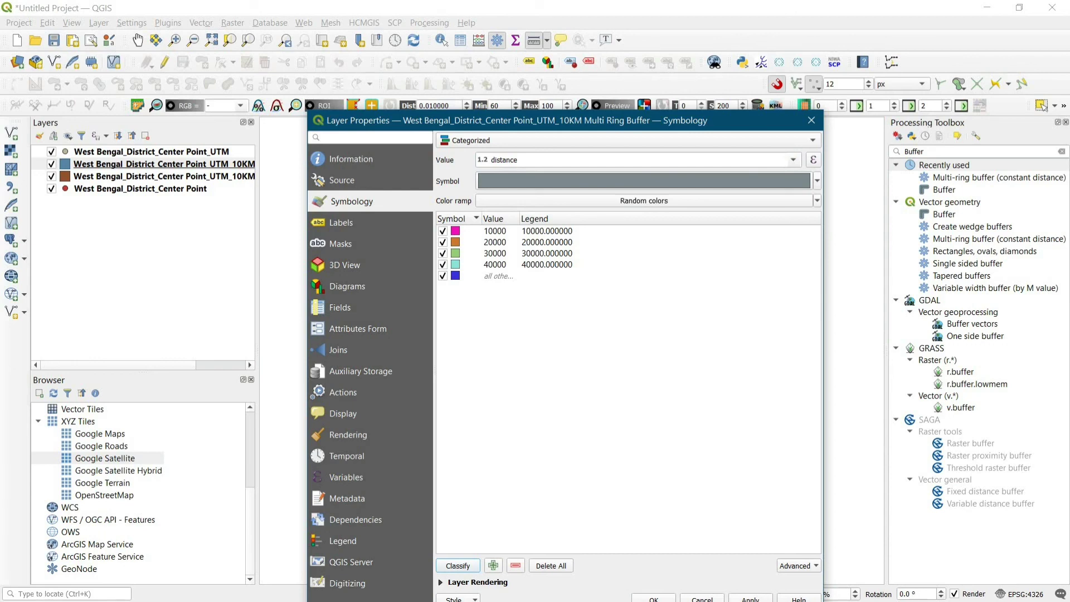
pyautogui.click(751, 599)
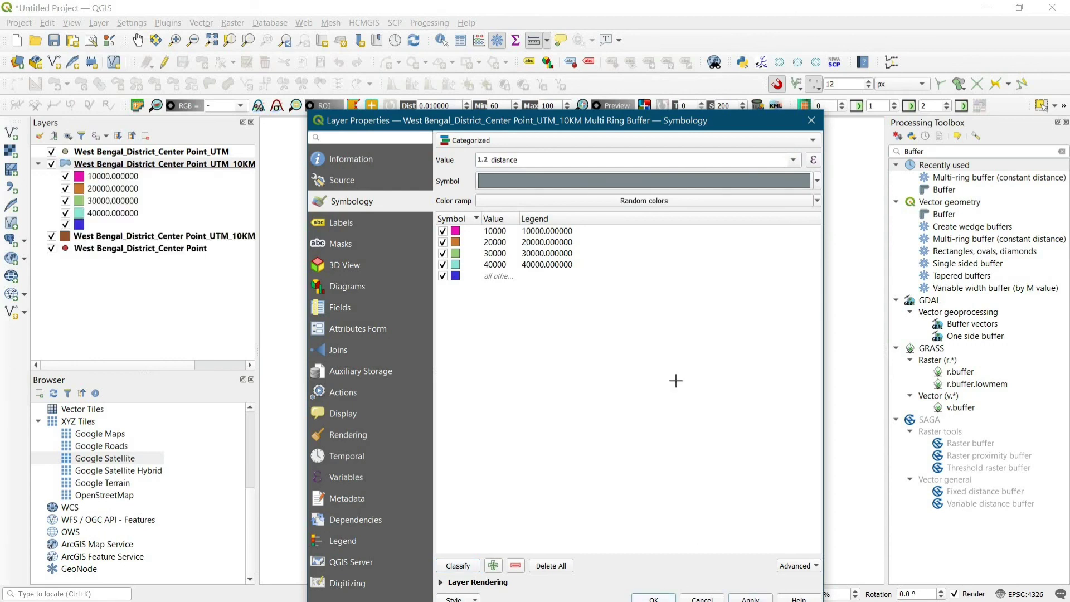
pyautogui.press('Return')
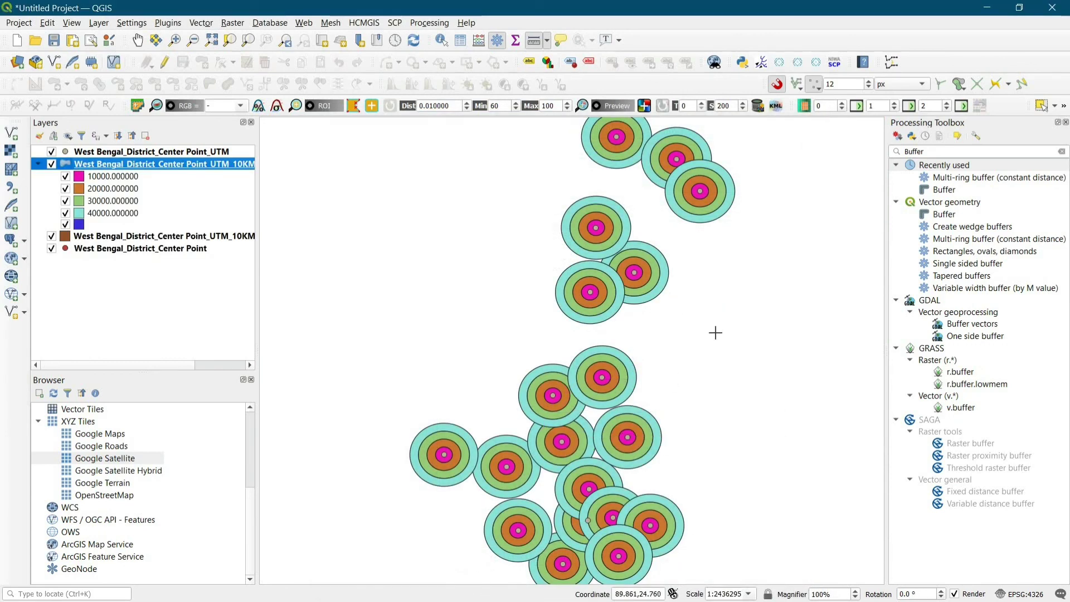
pyautogui.scroll(-1, 716, 333)
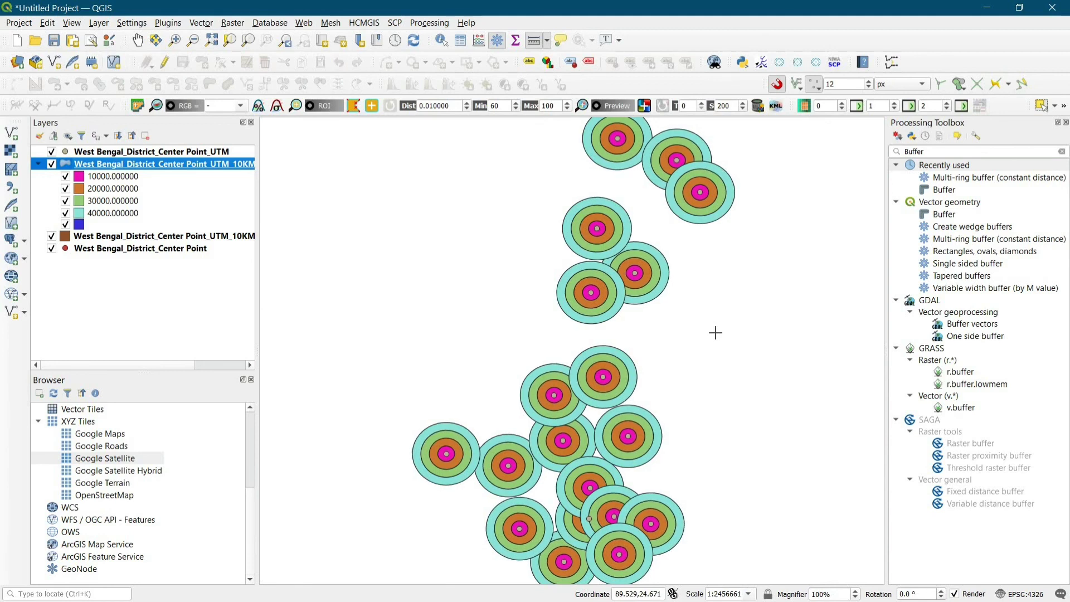